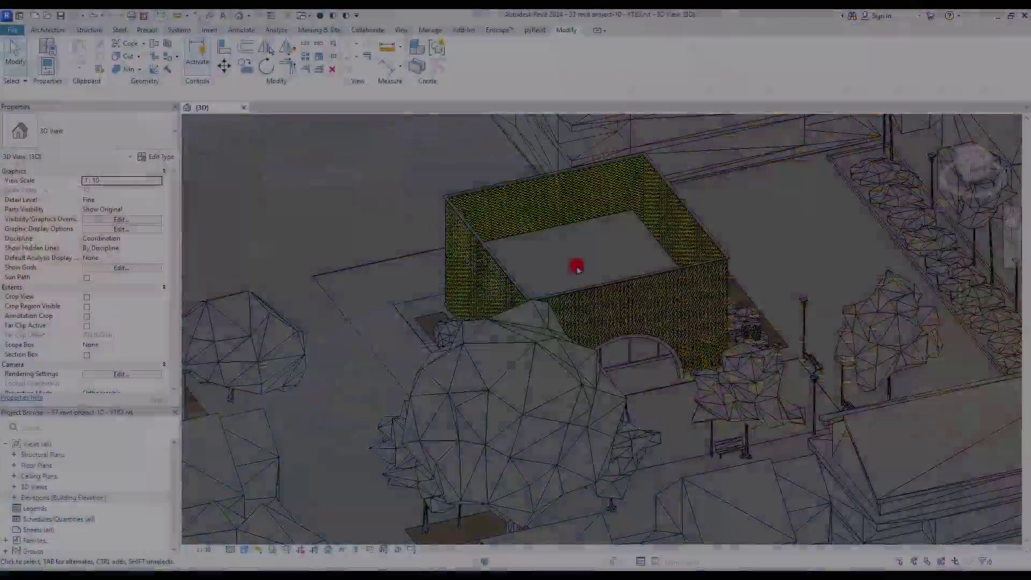
- Start the Enscape real-time rendering of the 3D project view
middle_click_drag(575, 264, 736, 324, "shift")
middle_click_drag(382, 350, 589, 293, "shift")
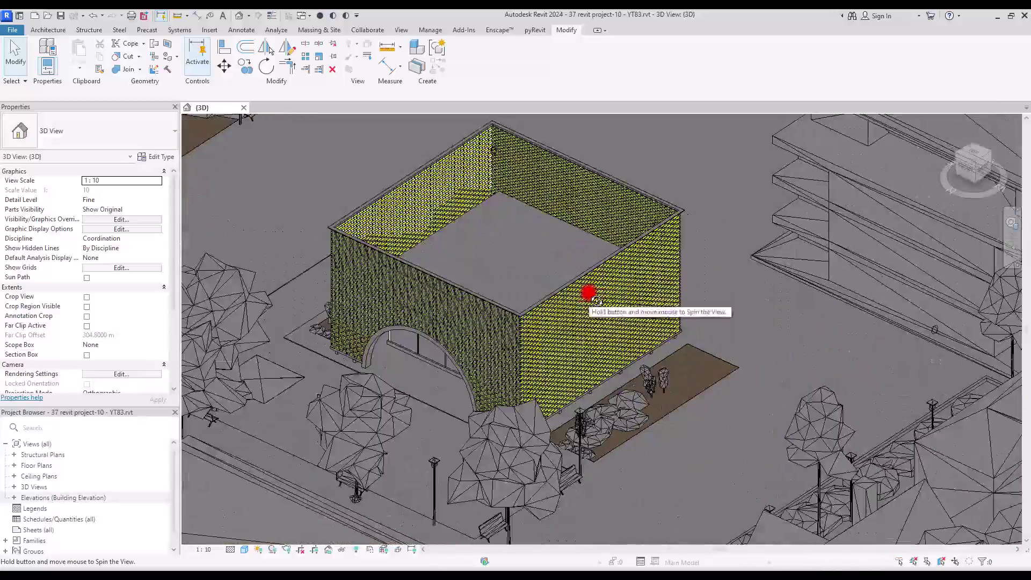
scroll(590, 290, "down", 3)
scroll(592, 290, "down", 3)
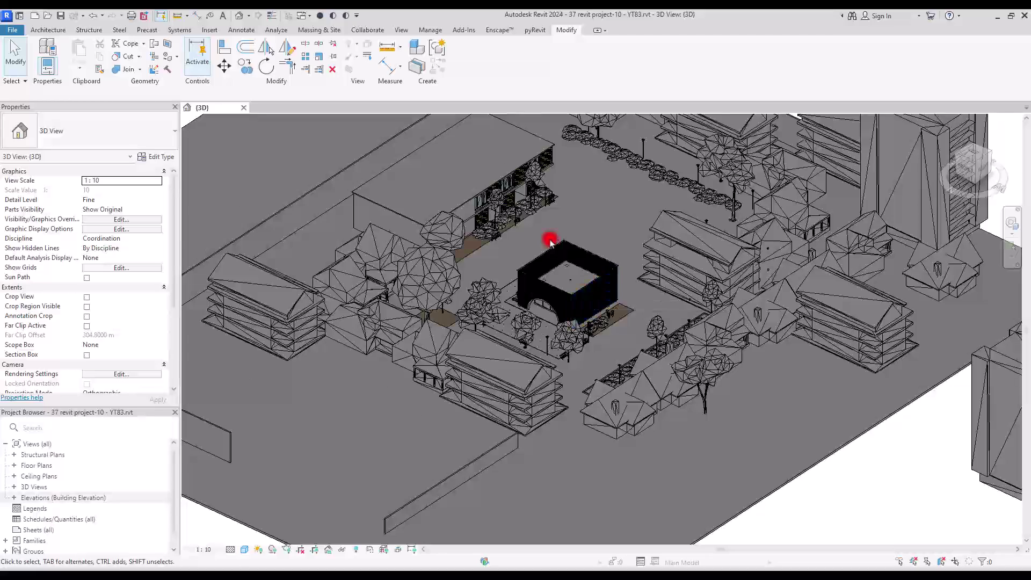
scroll(550, 239, "up", 4)
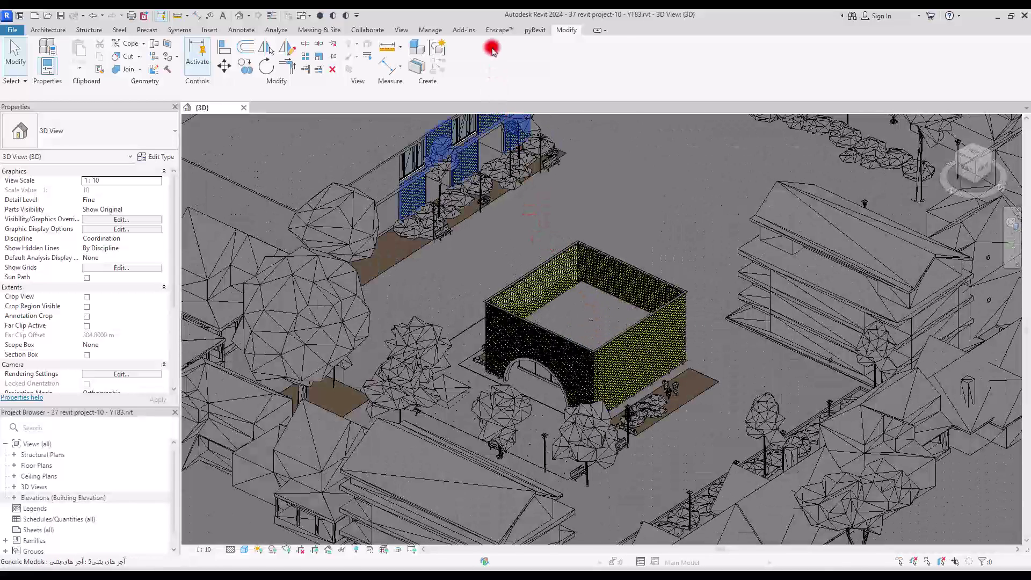
left_click(495, 29)
left_click(18, 60)
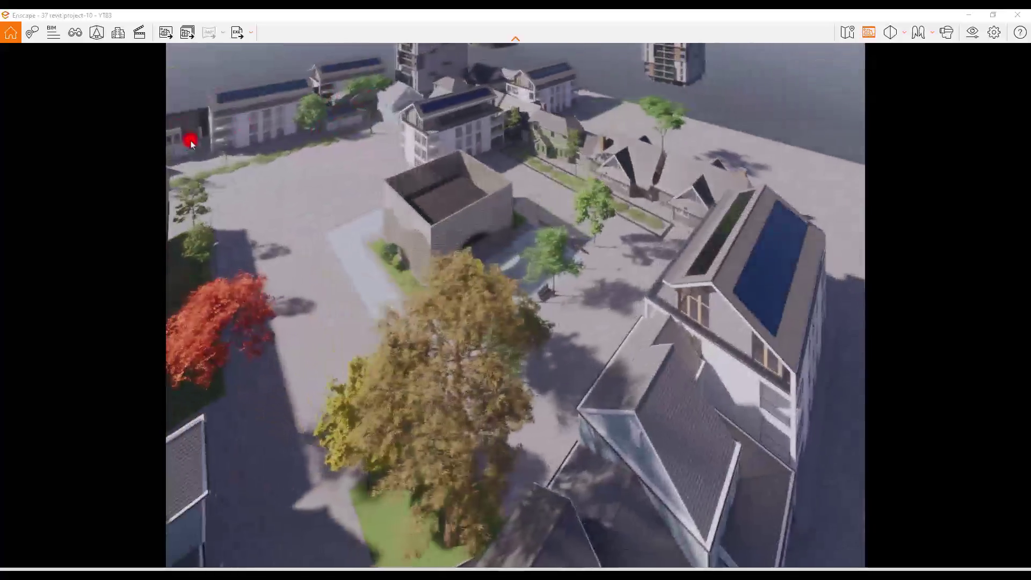
- Frame the perforated brick building from its corner at eye level and set the time of day to about 18:21
mouse_move(191, 143)
left_mouse_down()
mouse_move(451, 237)
mouse_move(396, 280)
mouse_move(406, 280)
mouse_move(382, 407)
mouse_move(384, 388)
mouse_move(453, 340)
mouse_move(424, 375)
mouse_move(461, 390)
mouse_move(350, 200)
left_mouse_up()
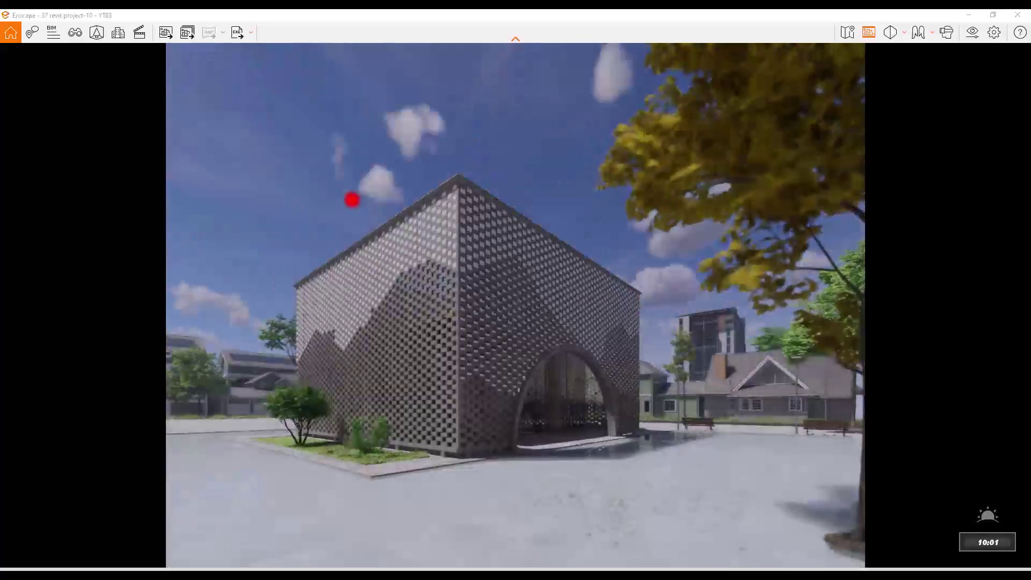
left_click_drag(351, 199, 349, 201, "shift")
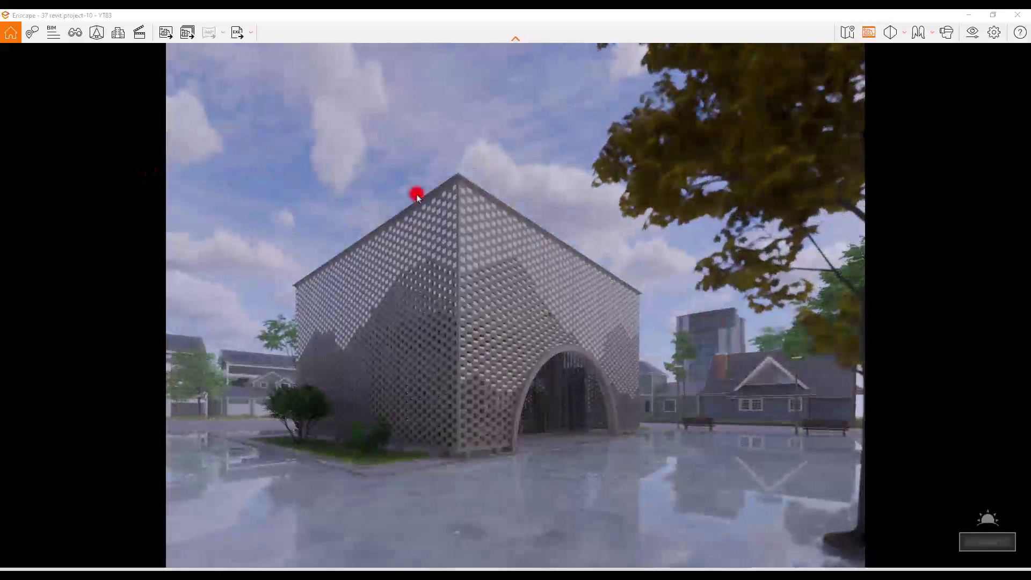
left_click_drag(411, 226, 407, 225, "shift")
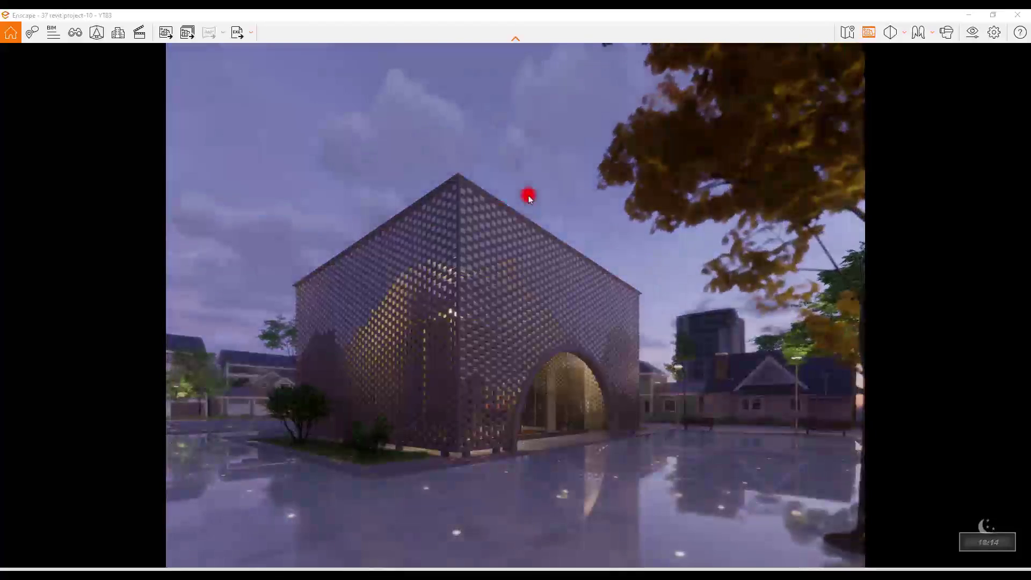
left_click_drag(529, 198, 526, 191, "shift")
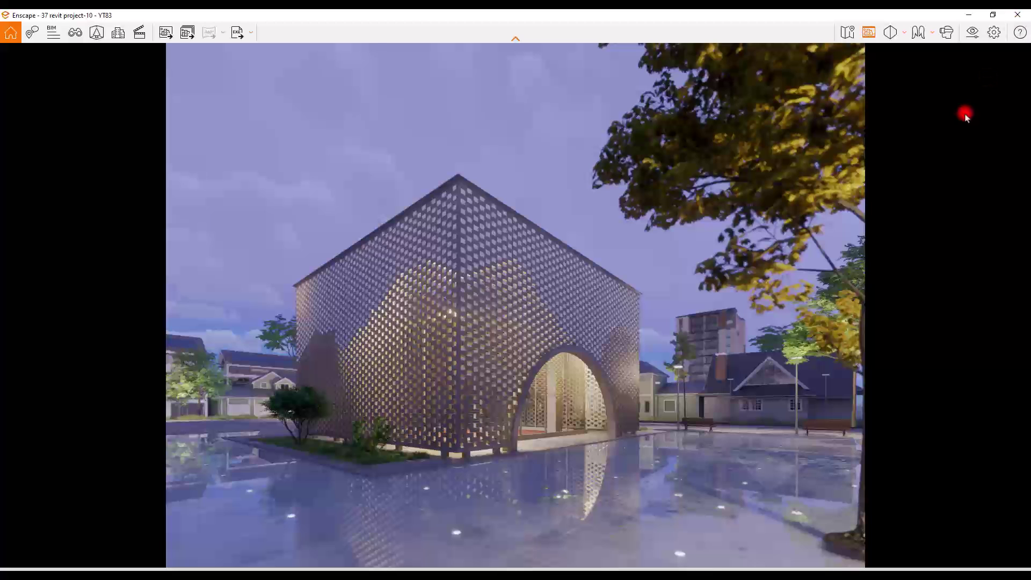
- In the sky visual settings, set cloud density to 38% and cloud variety to 43%
left_click(972, 33)
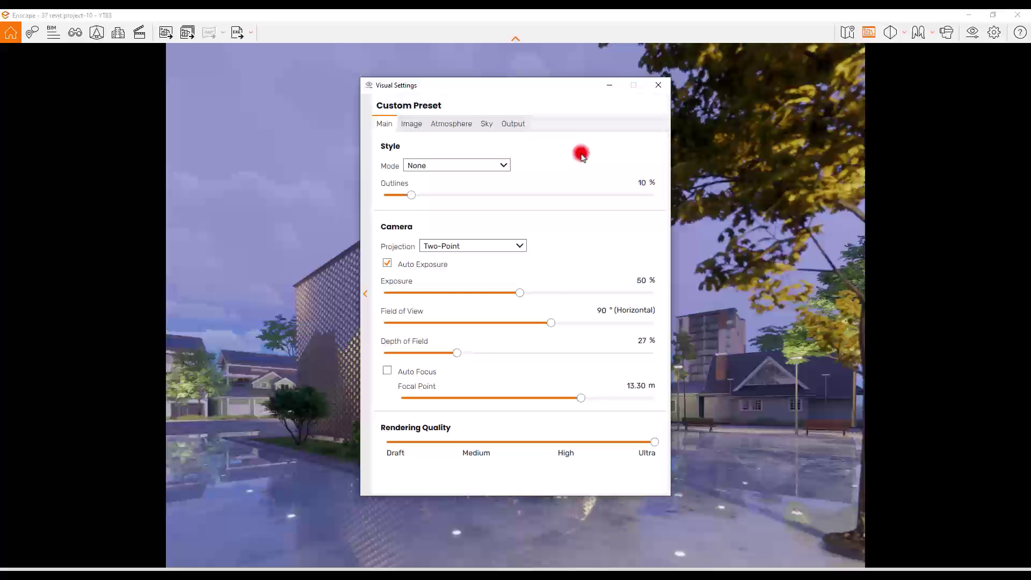
left_click(451, 125)
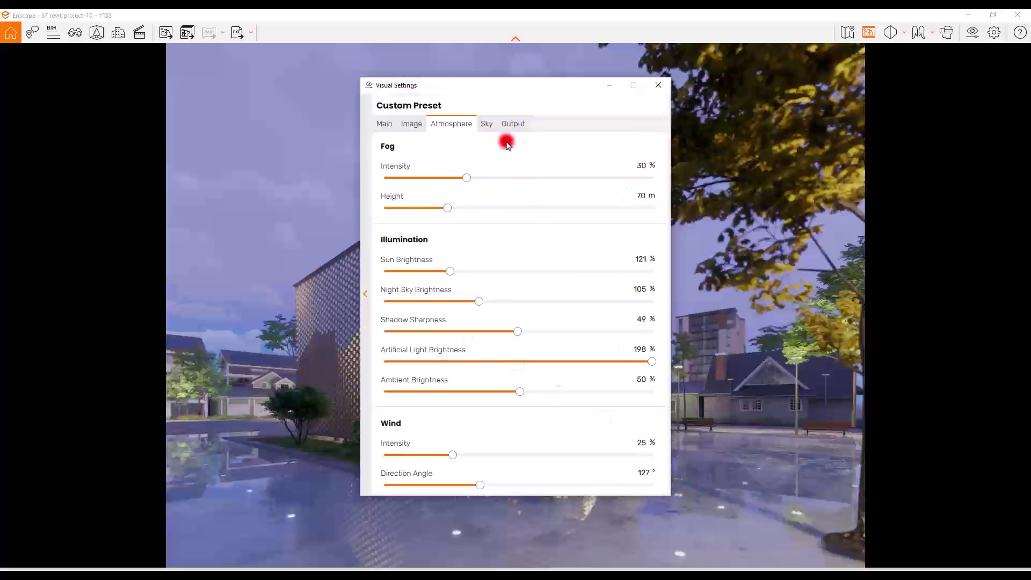
left_click(487, 125)
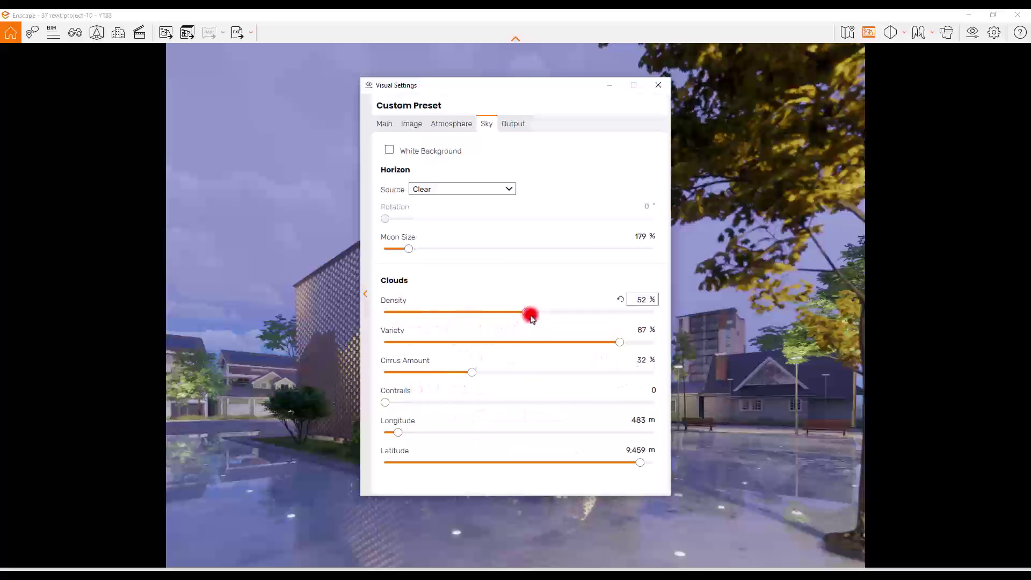
left_click_drag(528, 313, 488, 312)
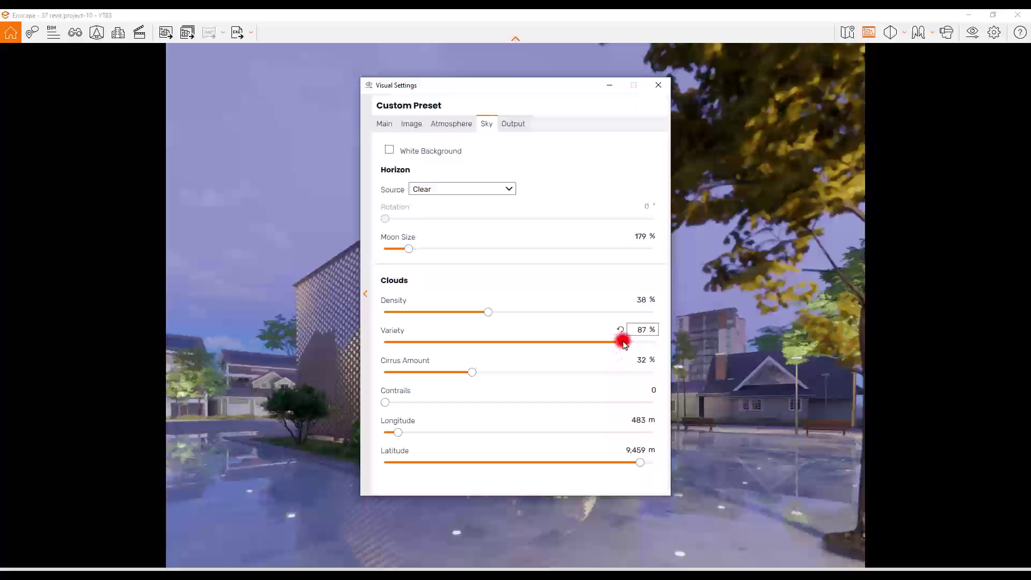
left_click_drag(621, 338, 502, 346)
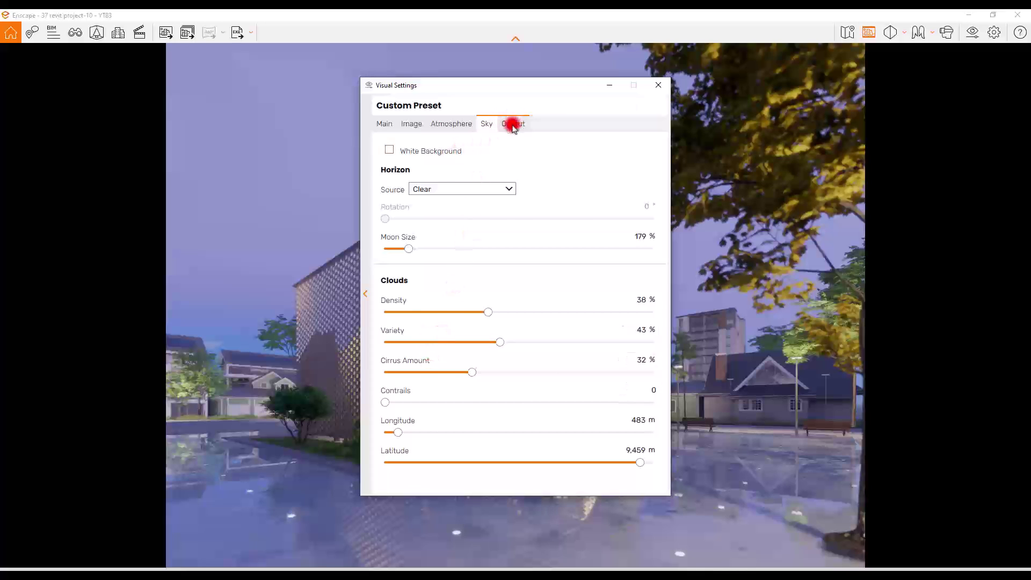
- Set the render output resolution to Custom, 4134 × 2953
left_click(512, 125)
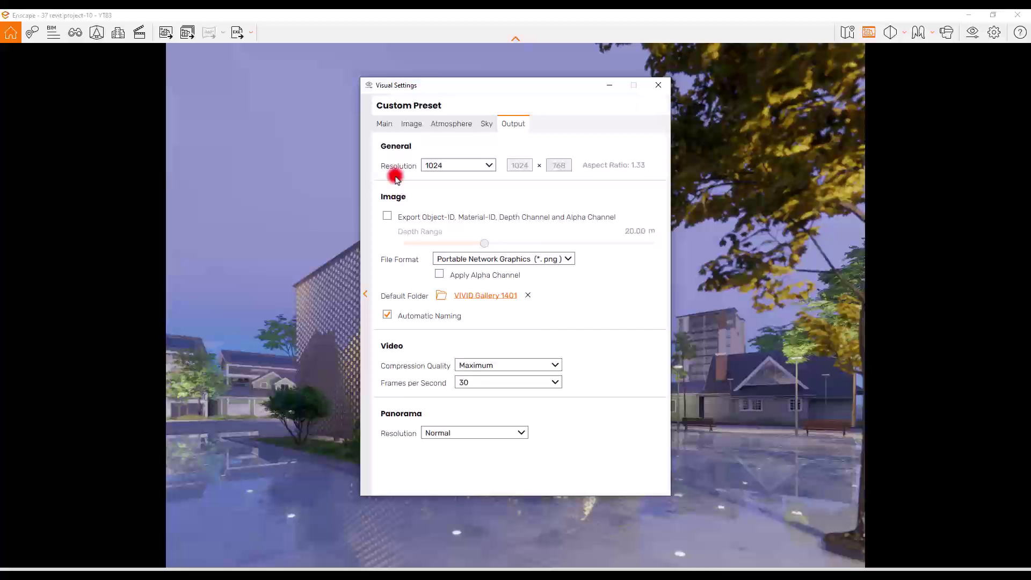
left_click(489, 166)
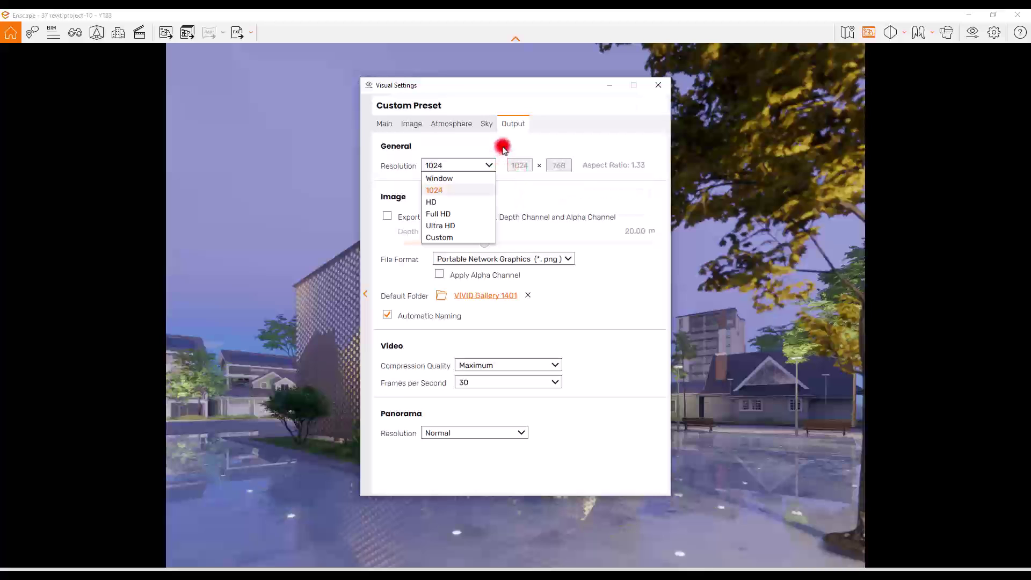
left_click(454, 238)
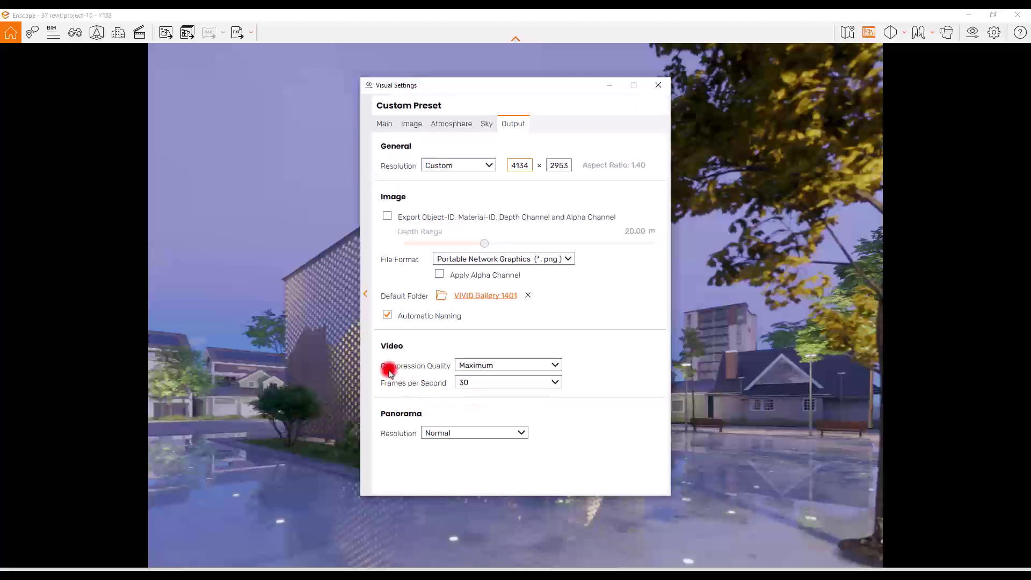
- Examine the available video compression quality and frames-per-second options in the output settings
left_click(506, 368)
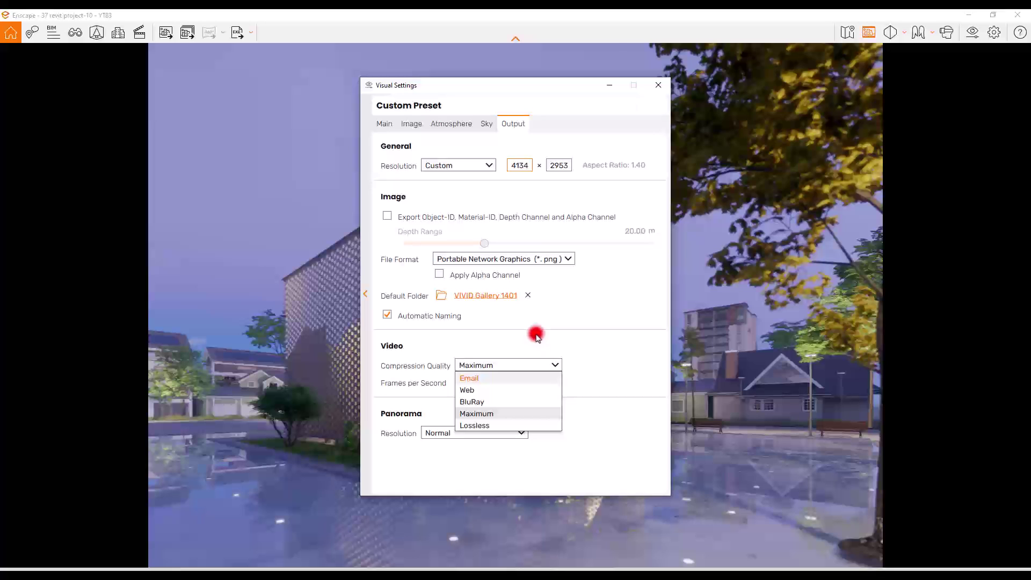
left_click(533, 337)
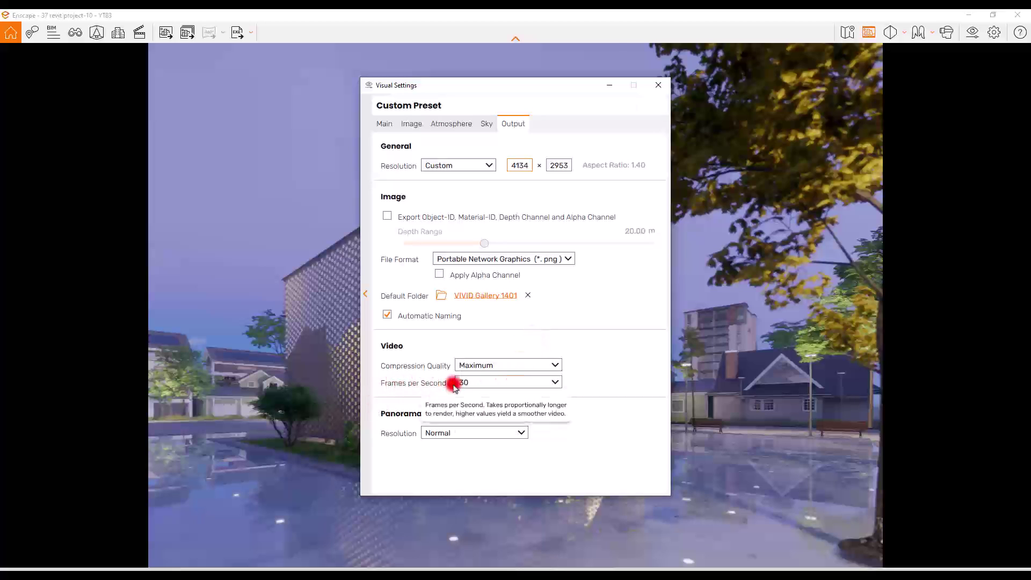
left_click(485, 382)
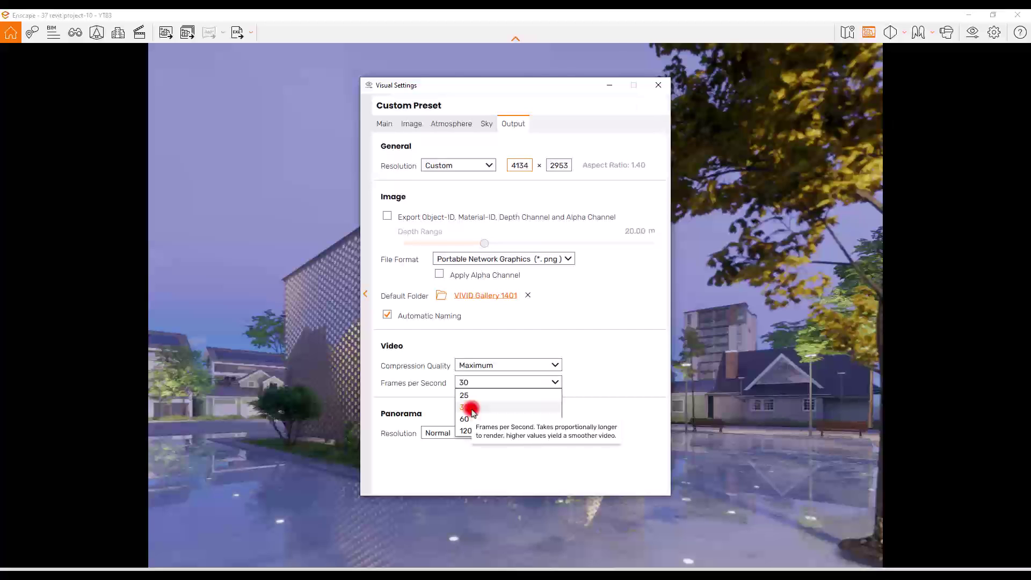
left_click(627, 380)
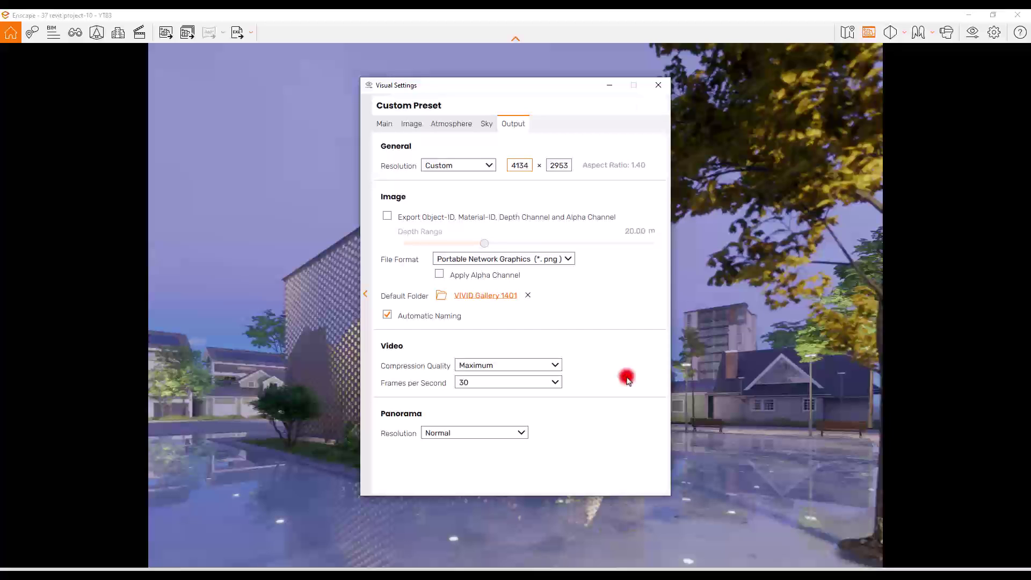
left_click(530, 386)
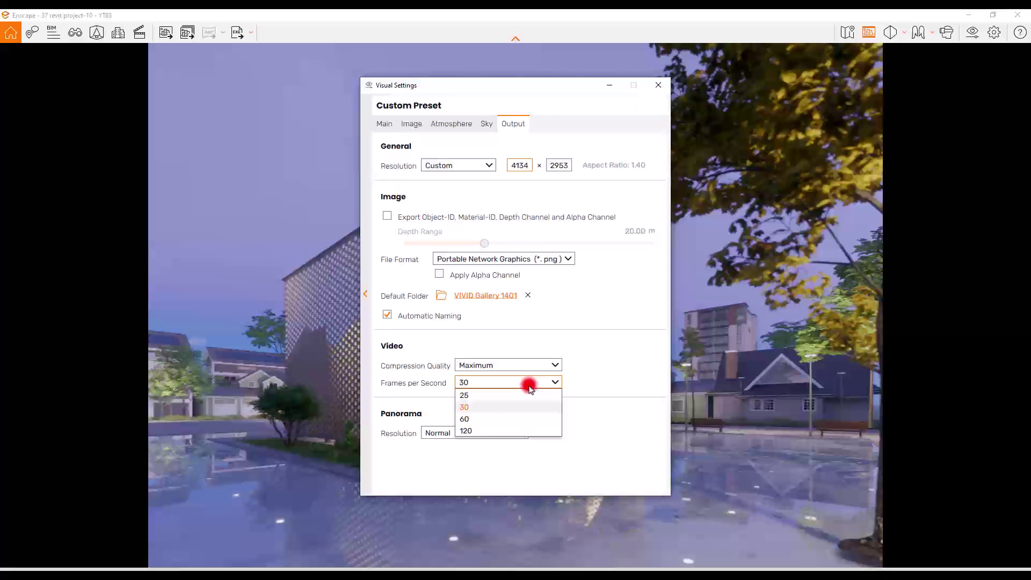
left_click(543, 263)
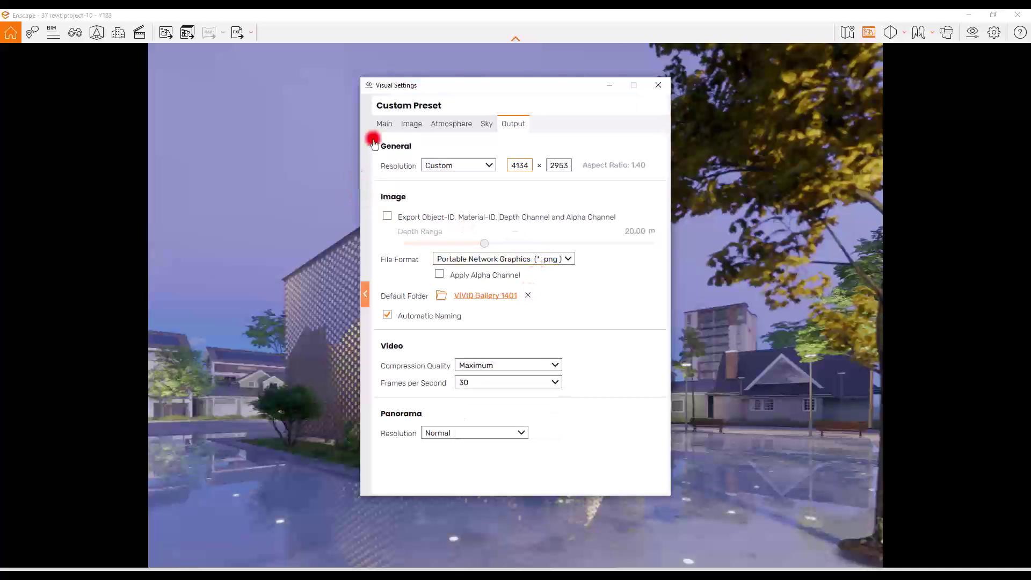
- Set the render output resolution to HD and close the visual settings
left_click(468, 170)
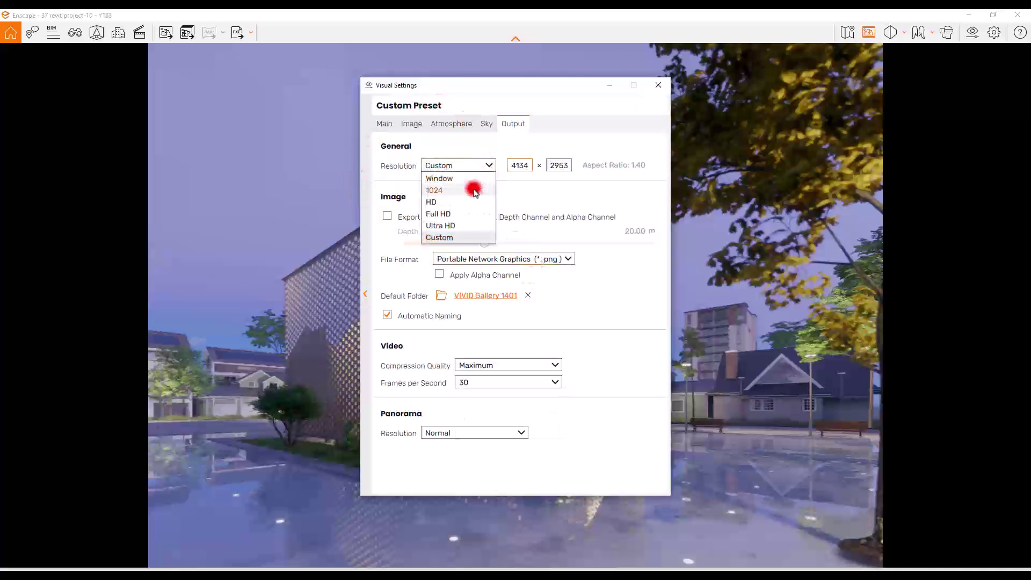
left_click(465, 202)
left_click(658, 84)
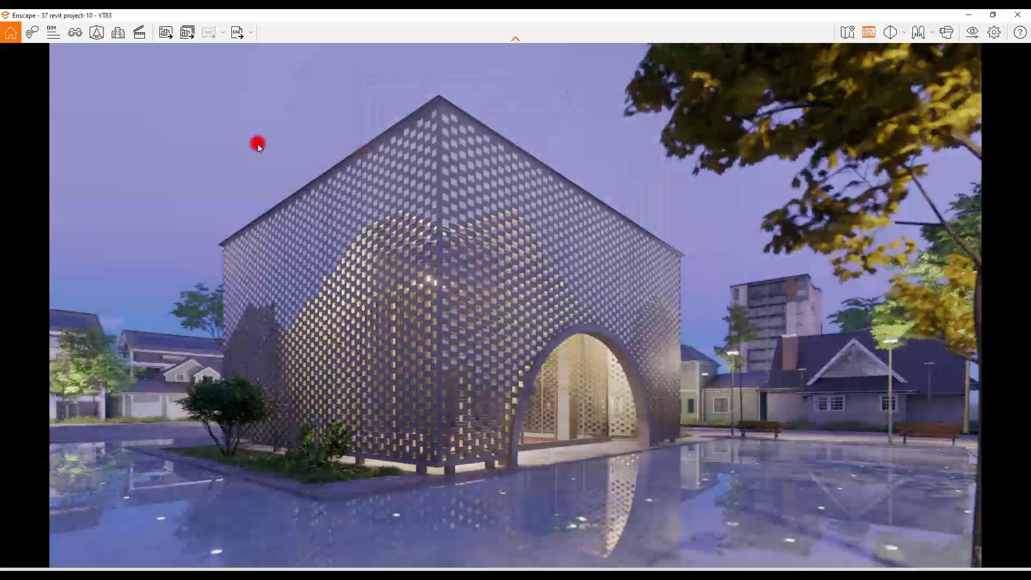
- Open the Video Editor and create a video path with start, end and middle keyframes from the current camera view
left_click(137, 33)
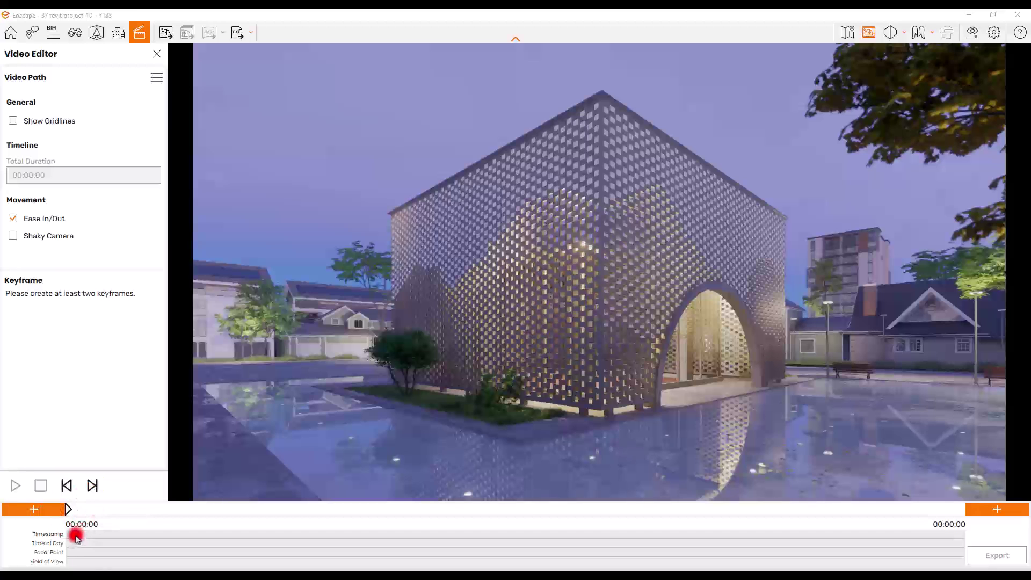
left_click(71, 512)
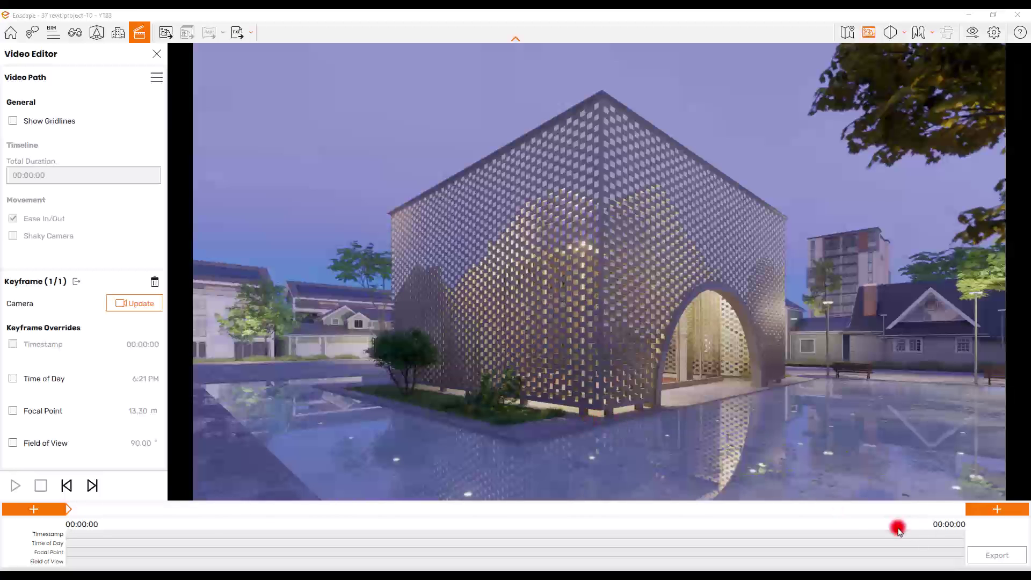
left_click(994, 508)
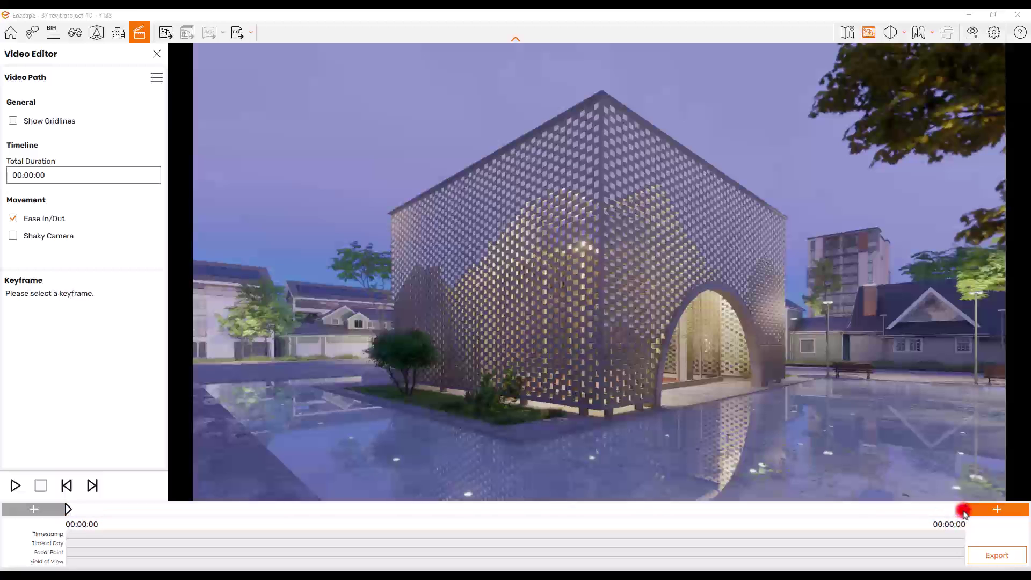
left_click(962, 510)
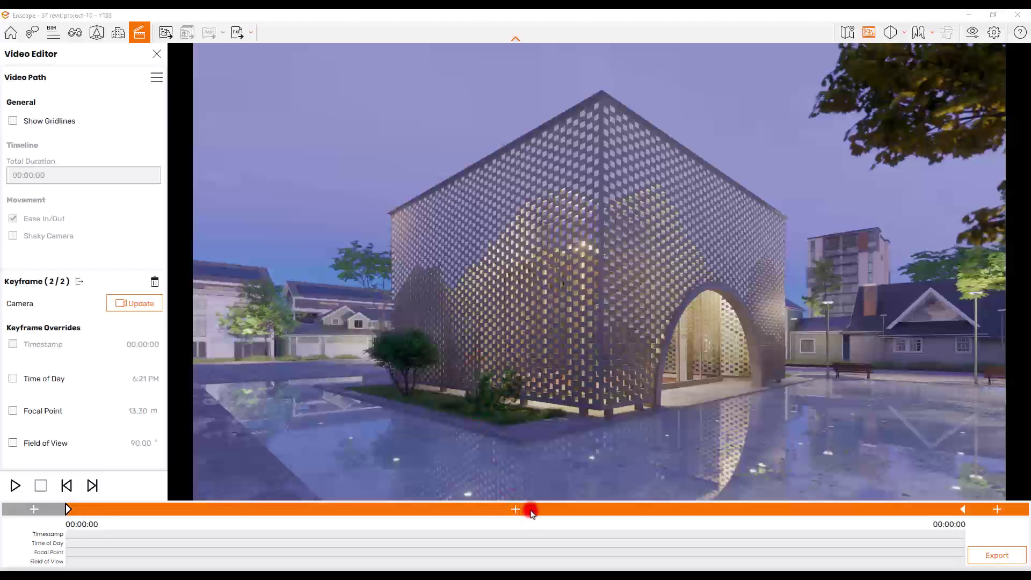
left_click(530, 512)
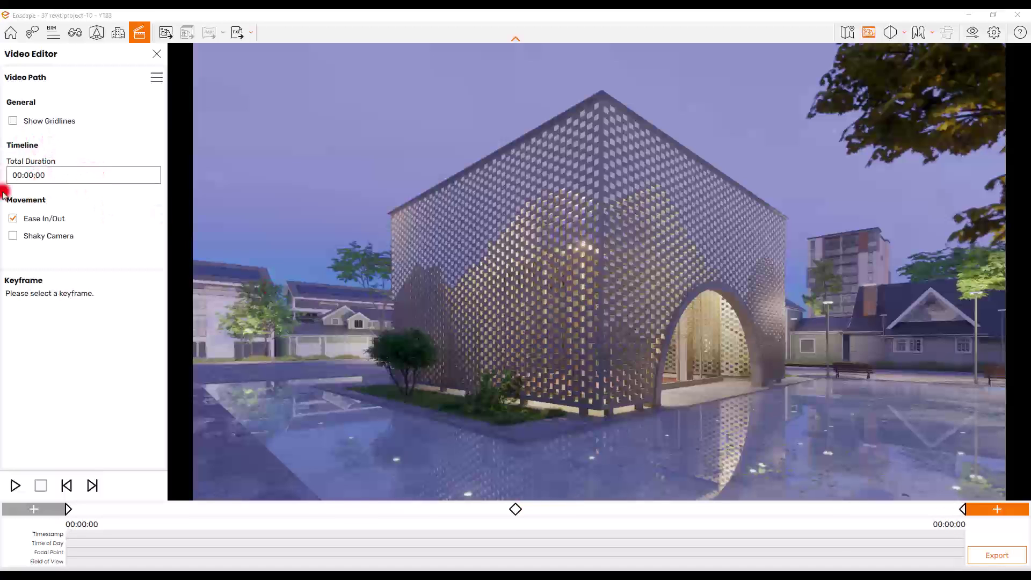
- Set the video path's total duration to 5 seconds and show gridlines over the preview
left_click(57, 174)
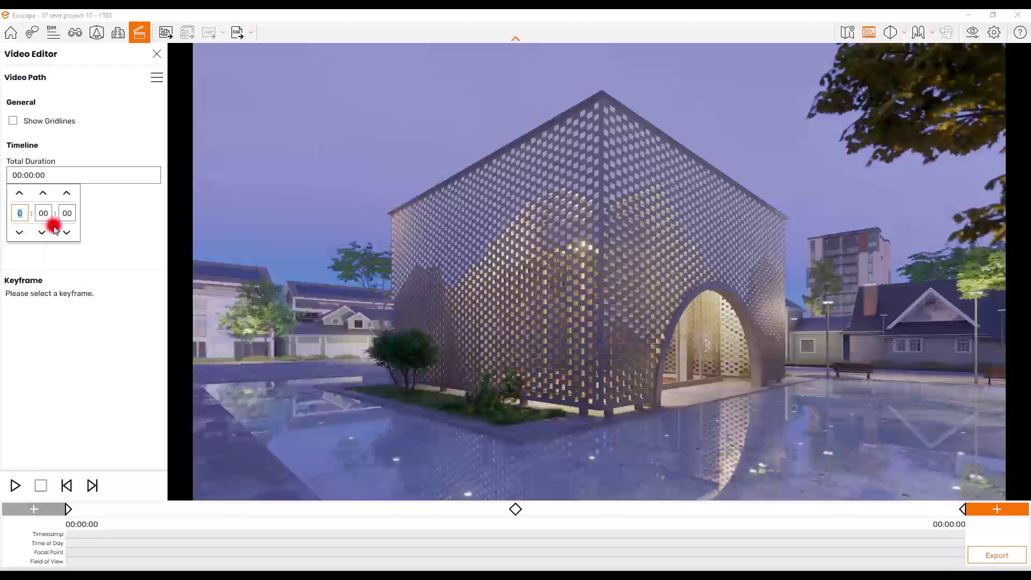
left_click(66, 193)
left_click(51, 112)
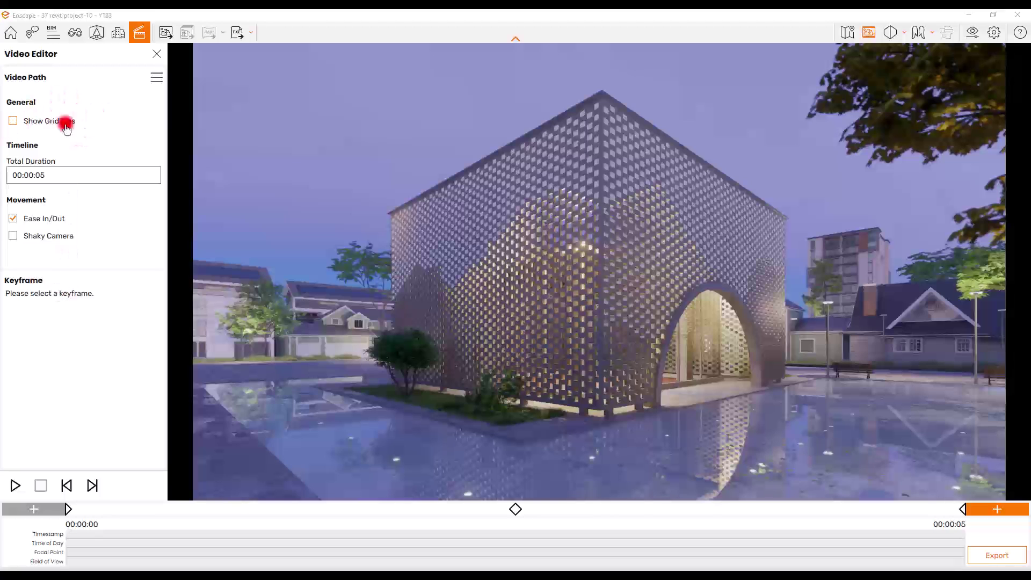
left_click(39, 120)
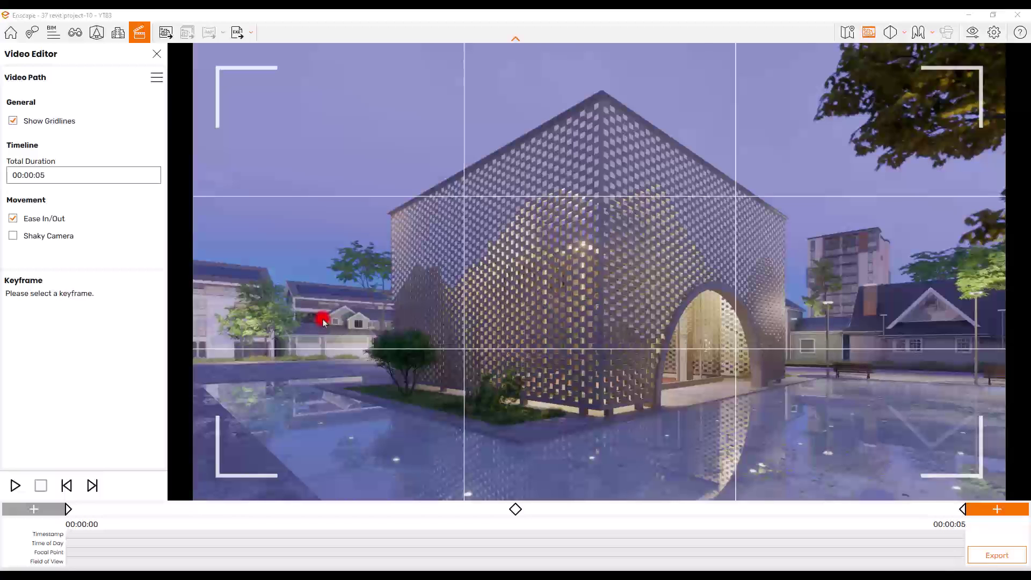
- Override the focal point of the first keyframe and set it to 0.10 m
left_click(69, 510)
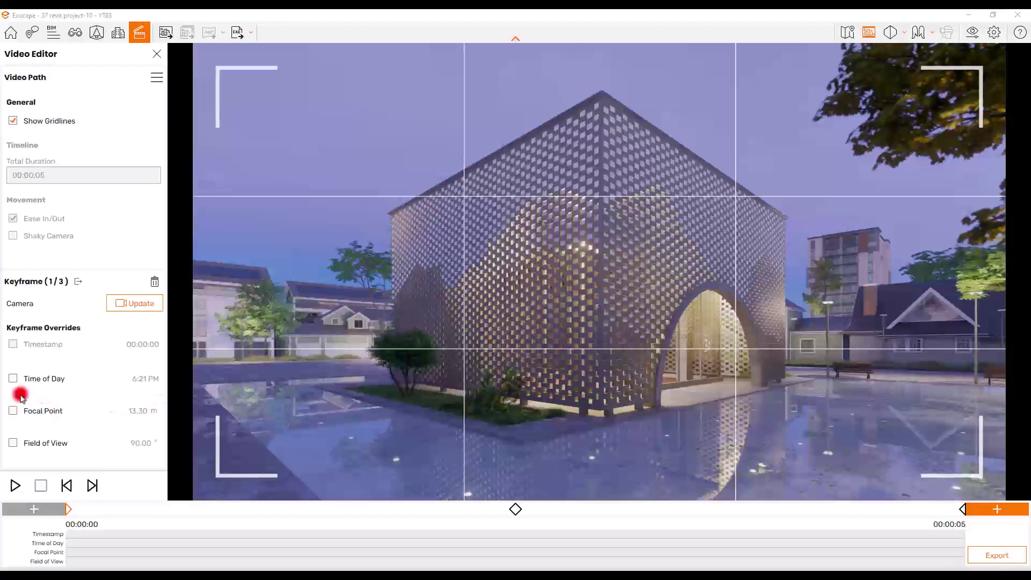
mouse_move(15, 379)
left_mouse_down()
mouse_move(33, 377)
mouse_move(46, 384)
mouse_move(12, 376)
mouse_move(84, 408)
mouse_move(10, 382)
left_mouse_up()
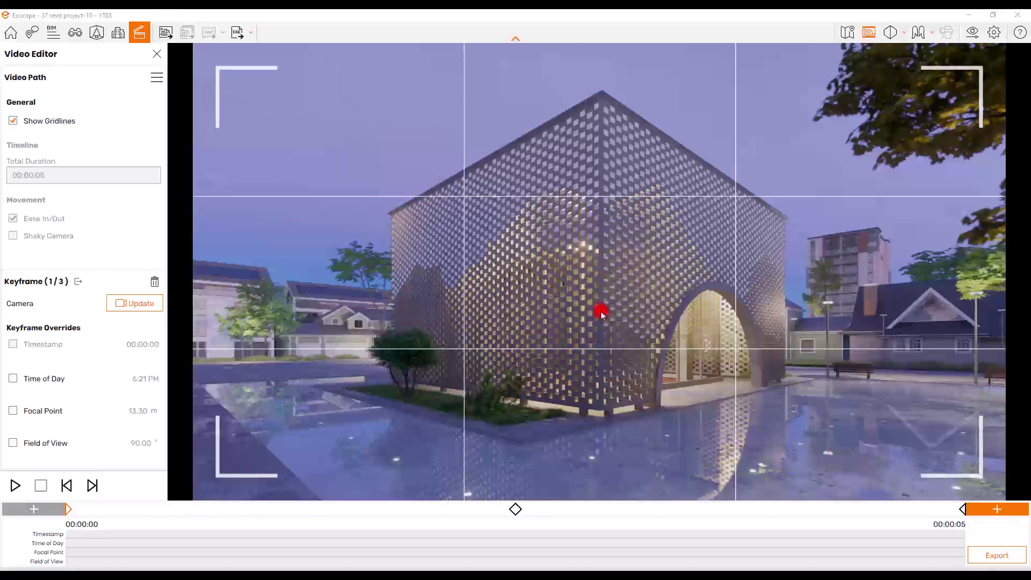
left_click(13, 410)
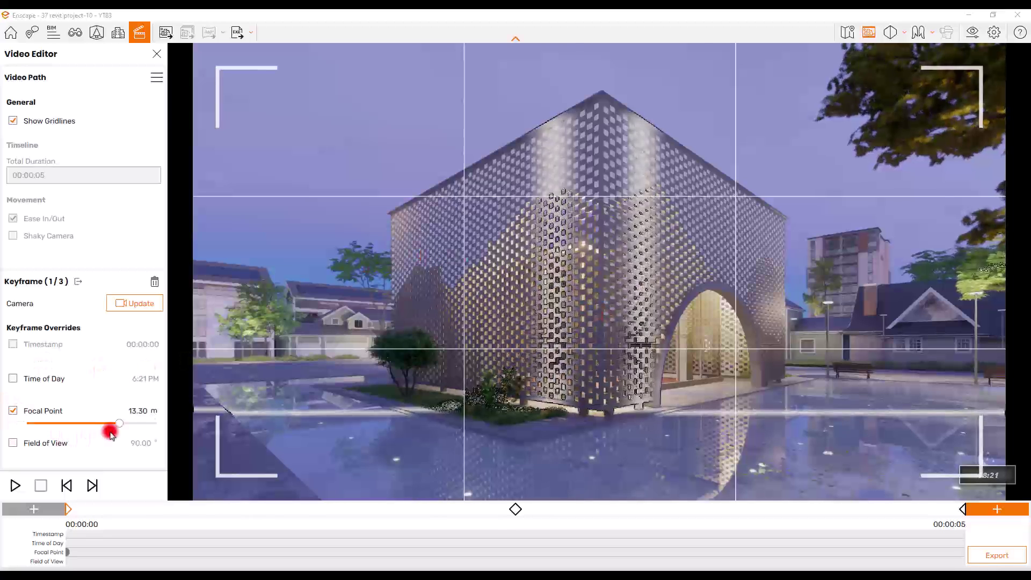
left_click_drag(121, 430, 21, 423)
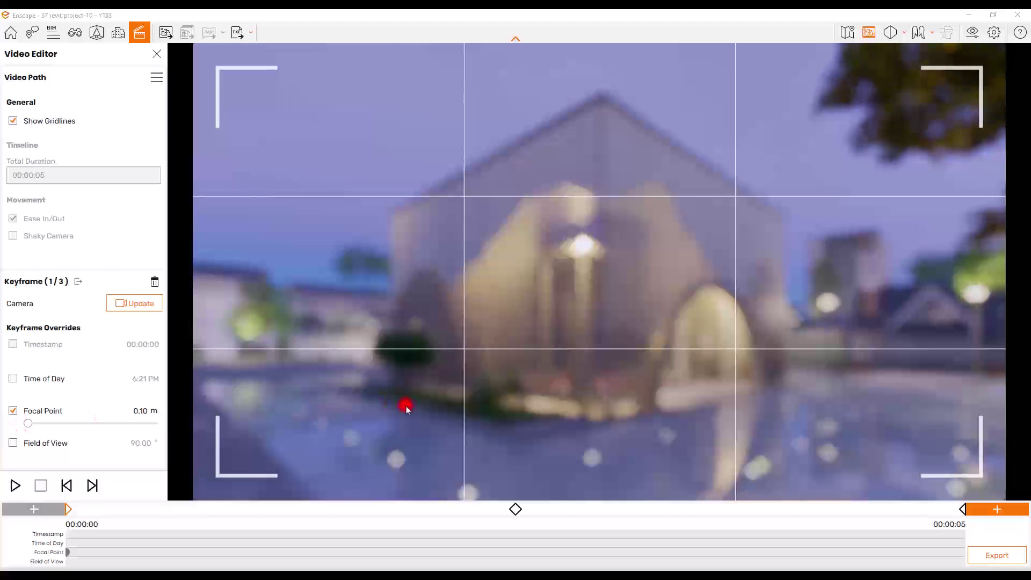
left_click_drag(23, 421, 131, 427)
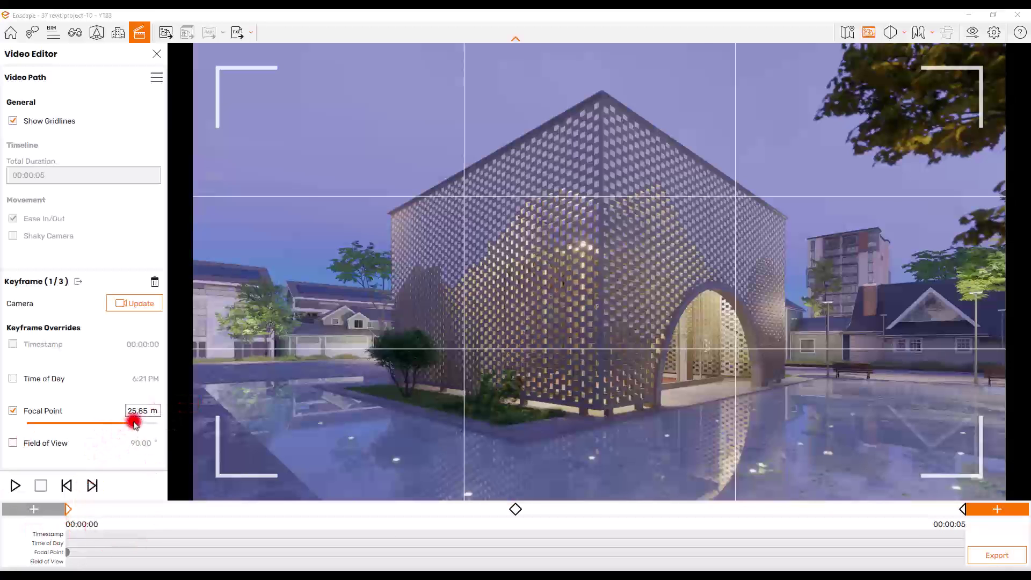
left_click_drag(134, 420, 66, 514)
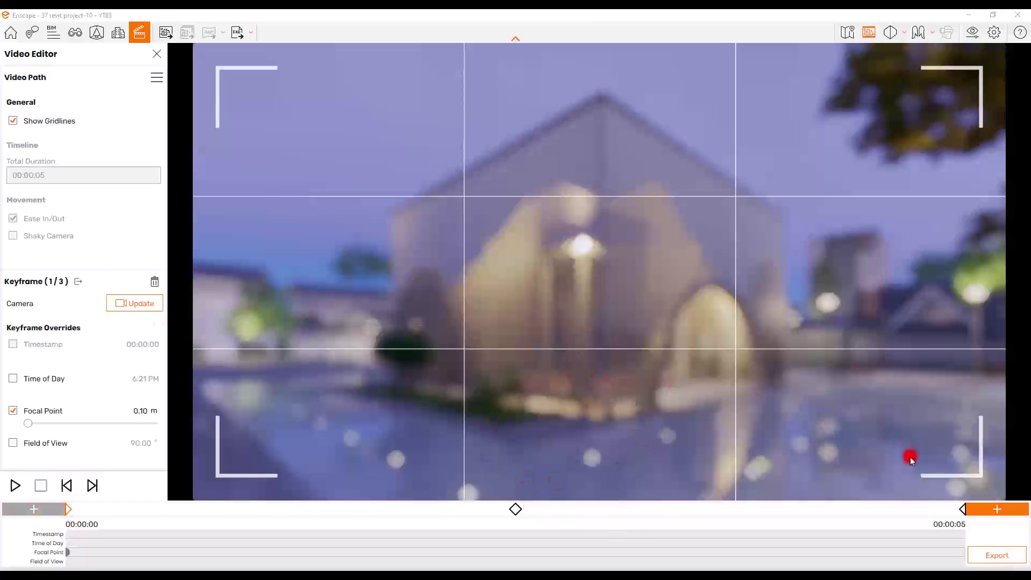
- Override the focal point of the middle keyframe and set it to 11.89 m
left_click(516, 509)
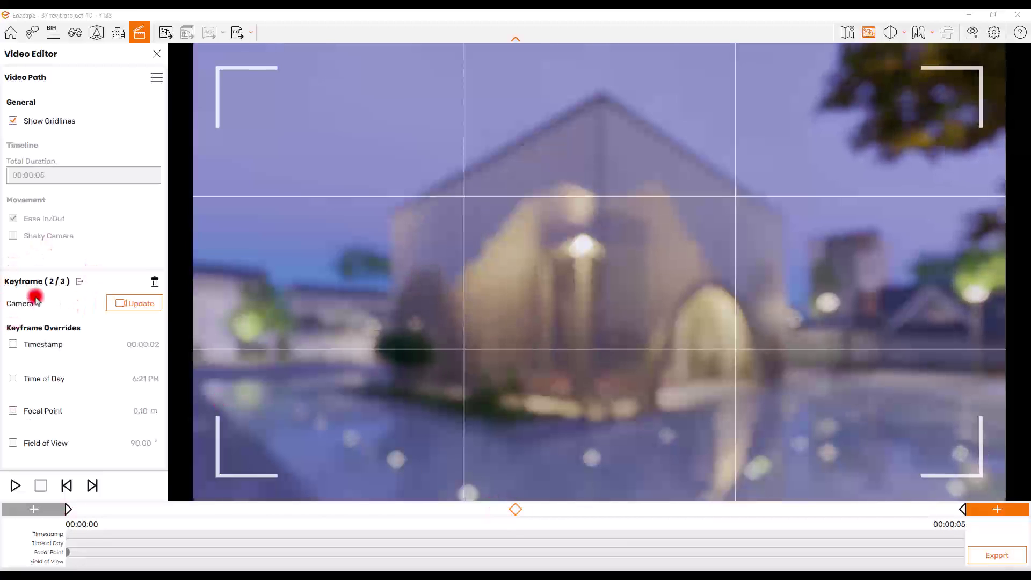
left_click(13, 411)
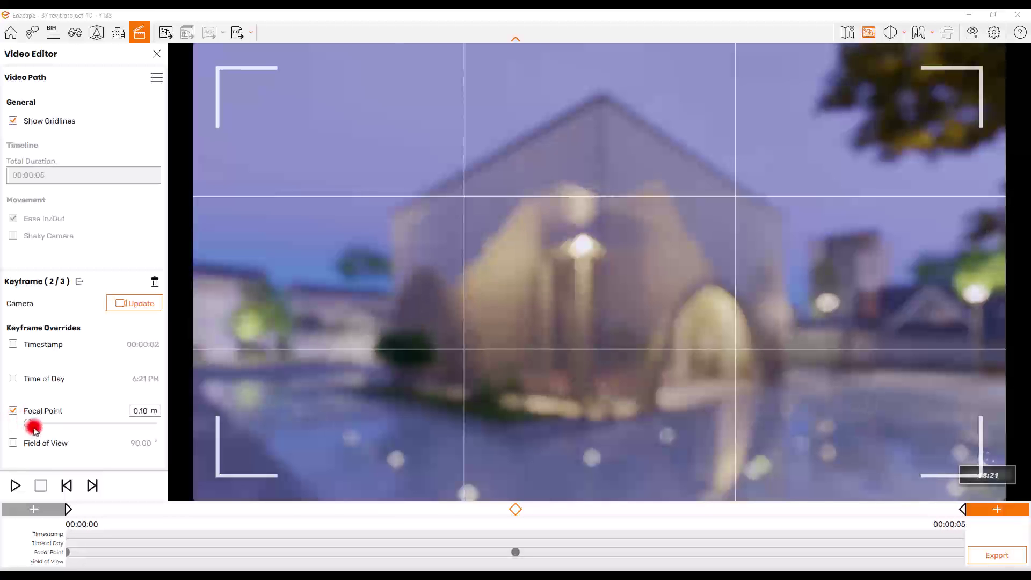
left_click_drag(28, 423, 118, 429)
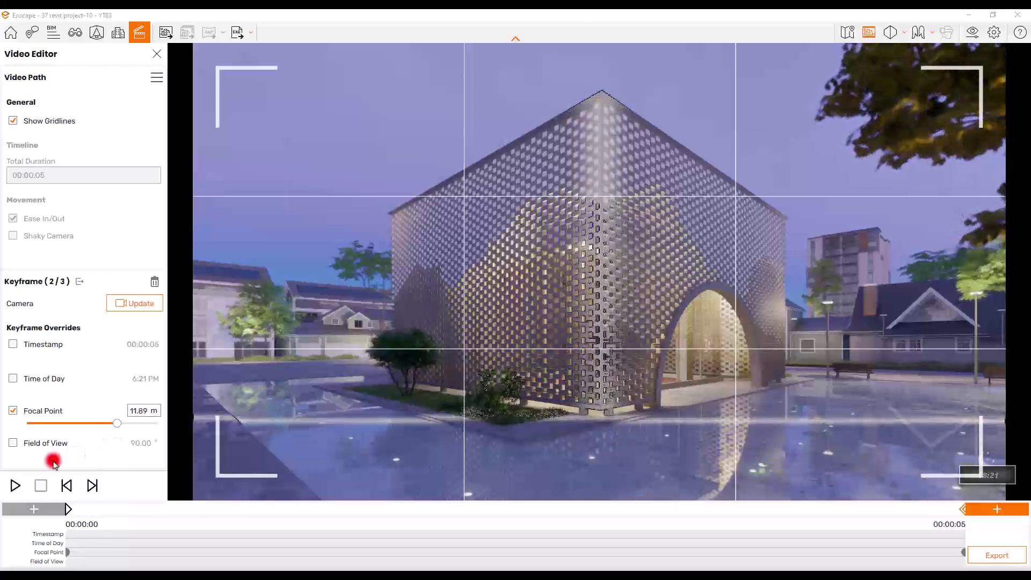
- Deselect the keyframe and play a preview of the video path to check the focus transition
left_click(12, 485)
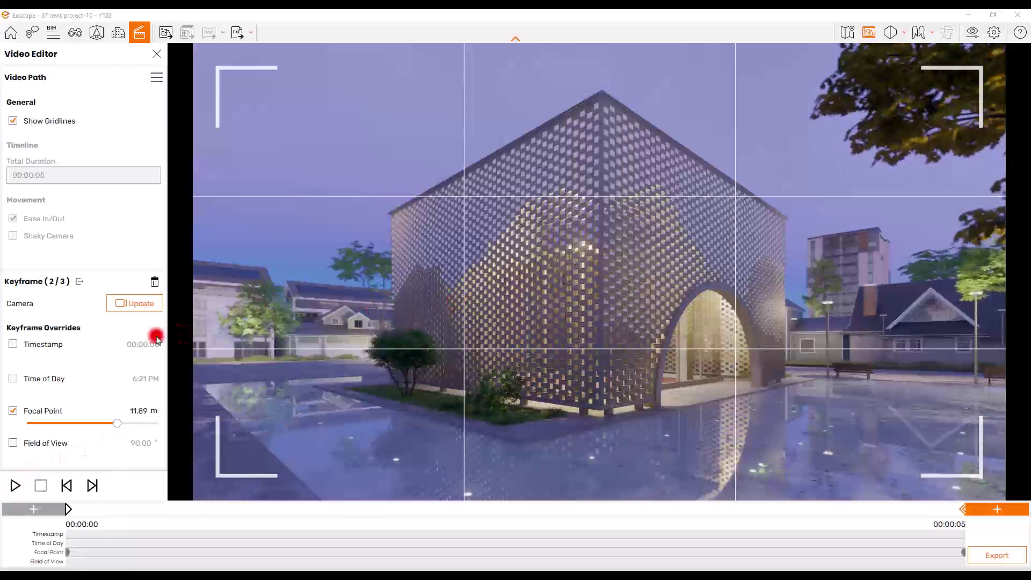
left_click(79, 280)
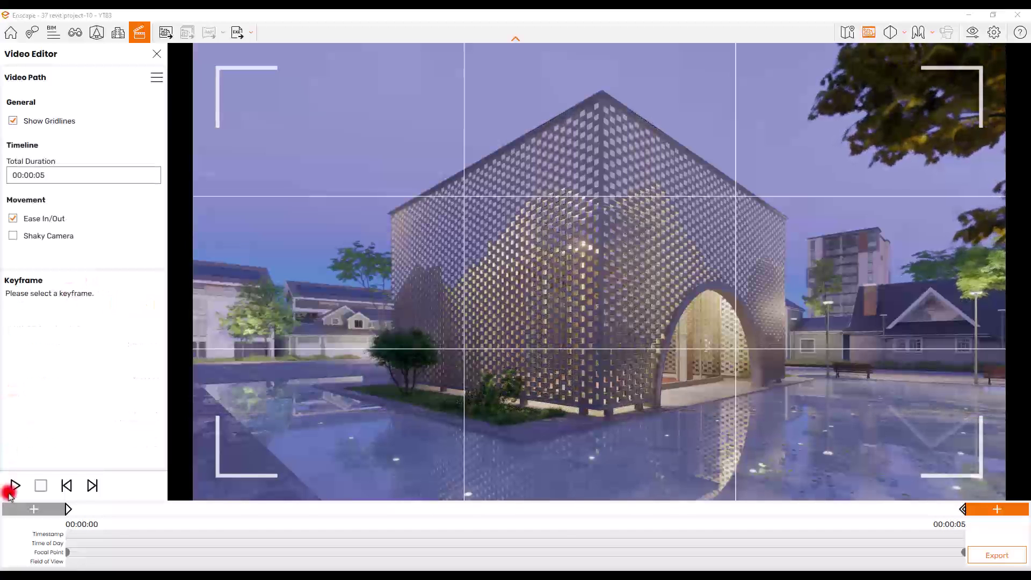
left_click(12, 487)
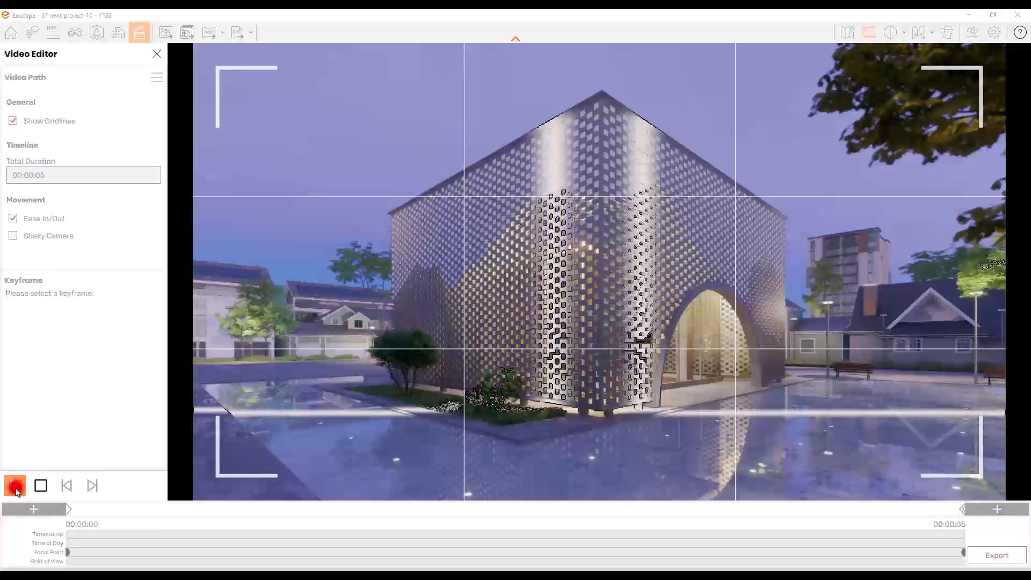
left_click(863, 256)
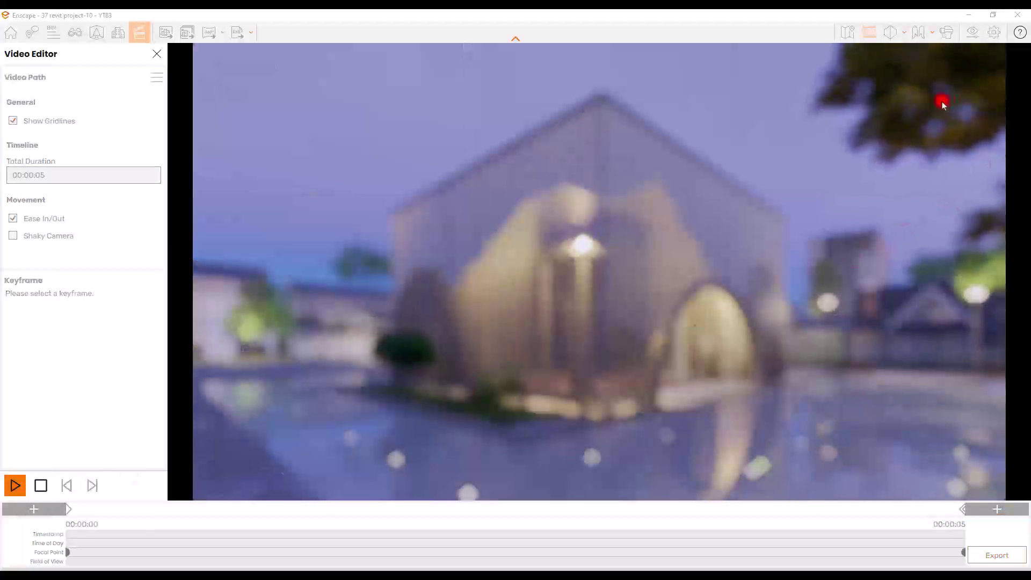
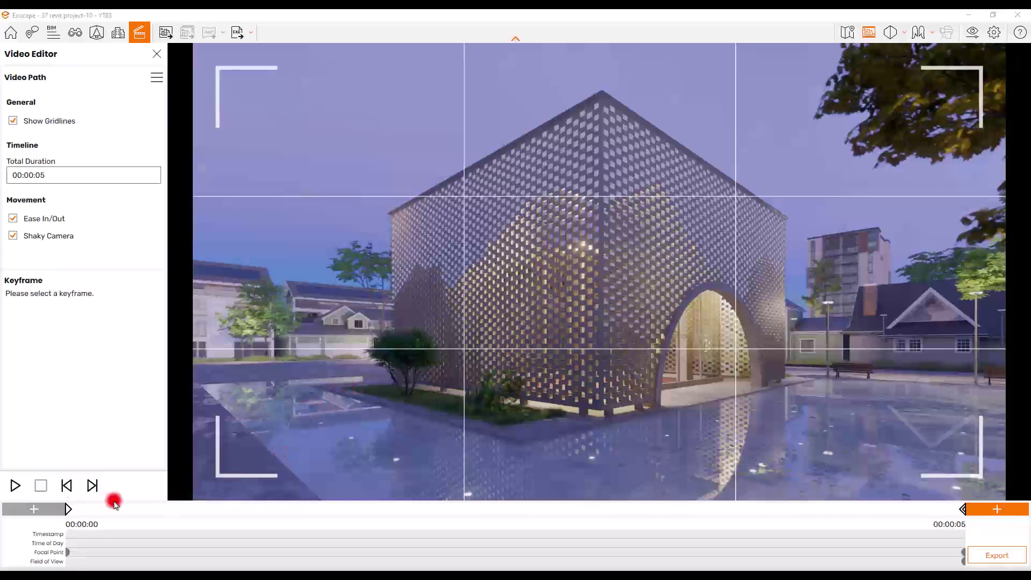
- Go from the first keyframe to the middle one and set its field of view to 98.67°
left_click(67, 508)
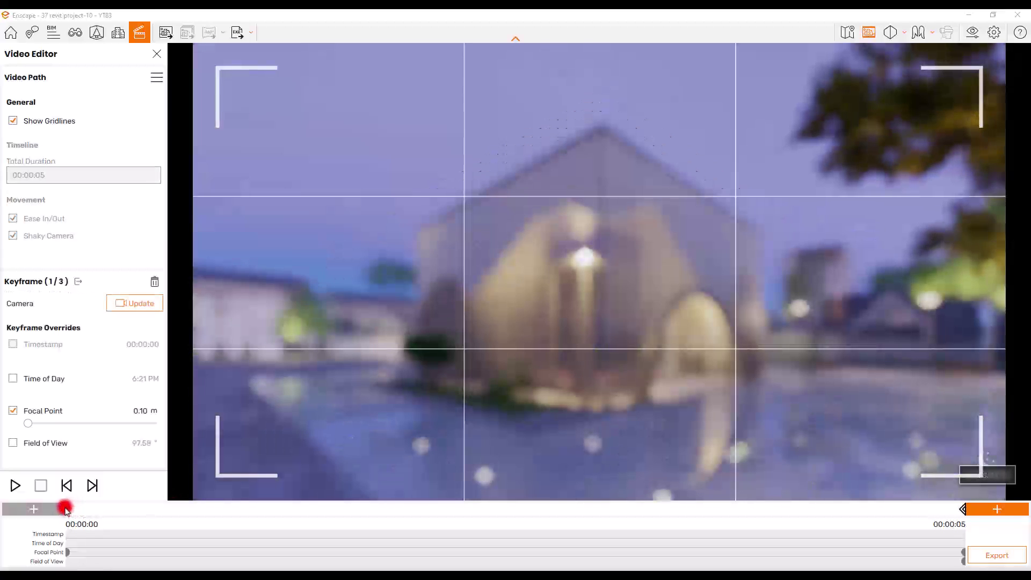
left_click(92, 485)
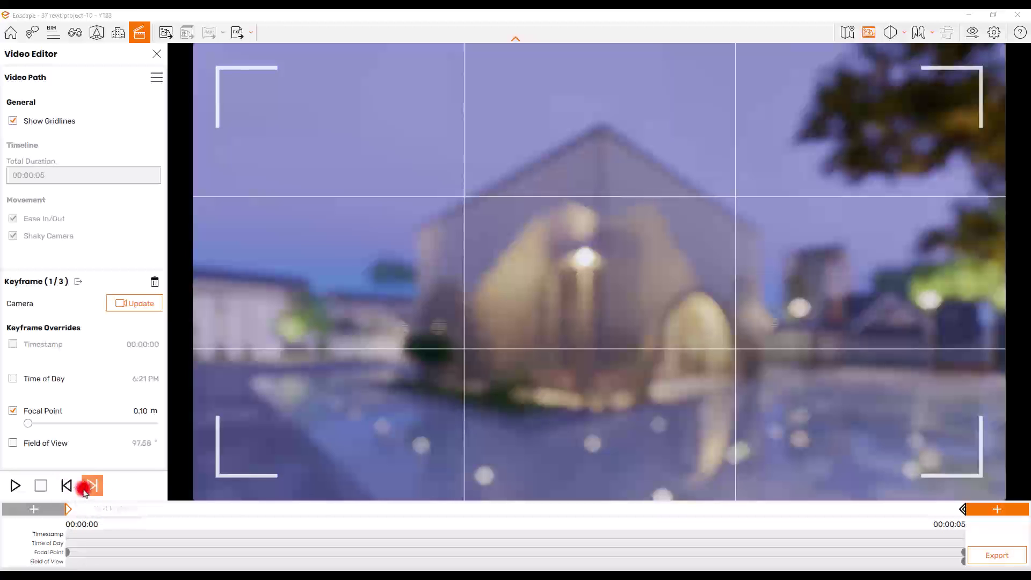
left_click(90, 486)
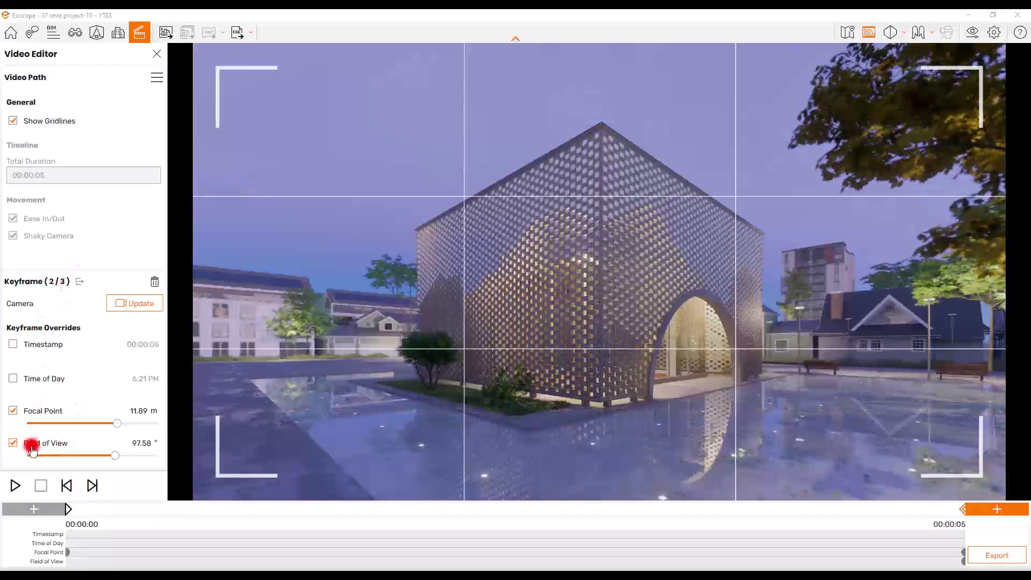
left_click(12, 442)
mouse_move(115, 455)
left_mouse_down()
mouse_move(92, 456)
mouse_move(116, 456)
left_mouse_up()
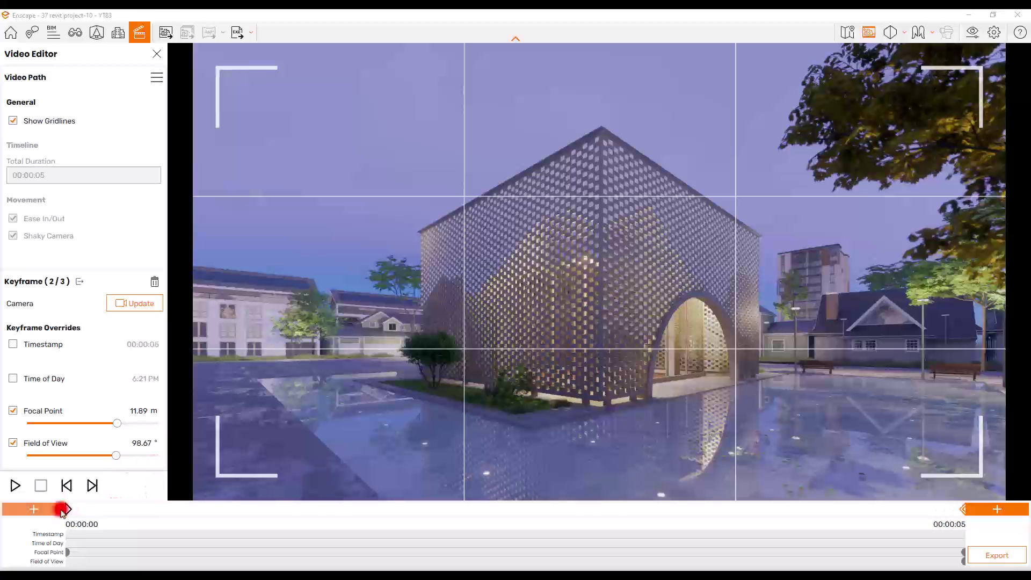
- Override the last keyframe's field of view at 71.58° and preview the video path
left_click(95, 486)
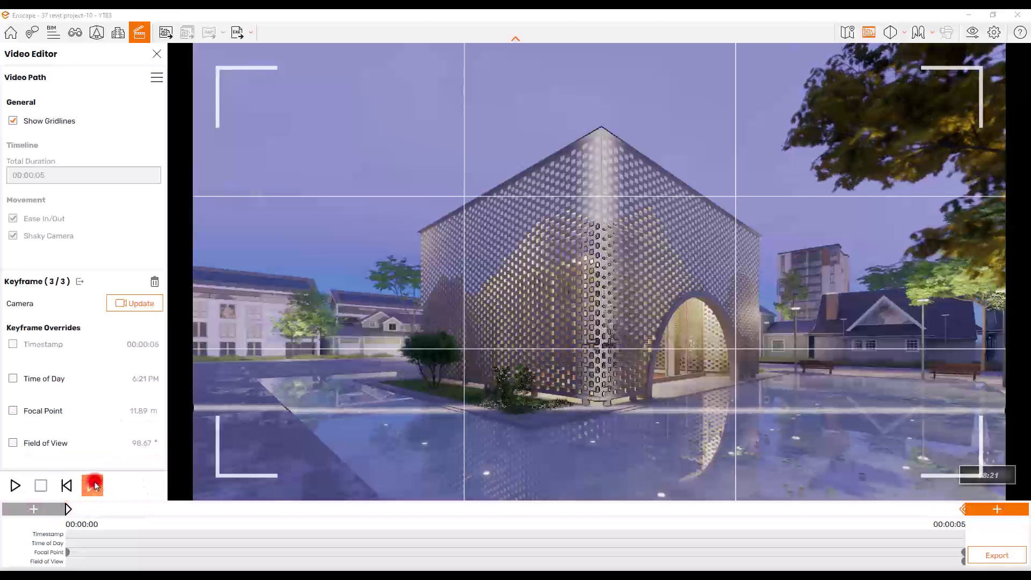
left_click(25, 448)
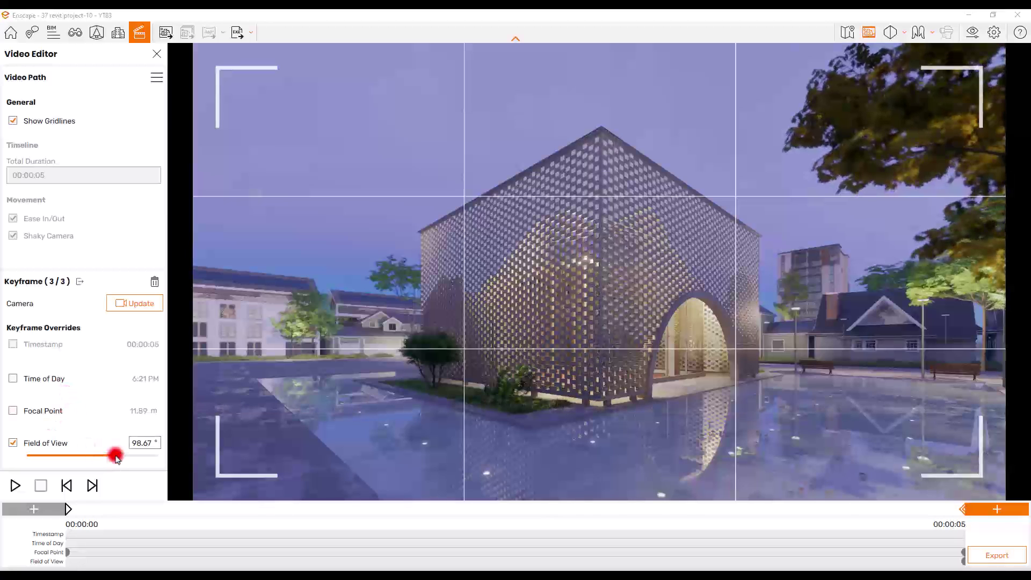
left_click_drag(117, 457, 87, 454)
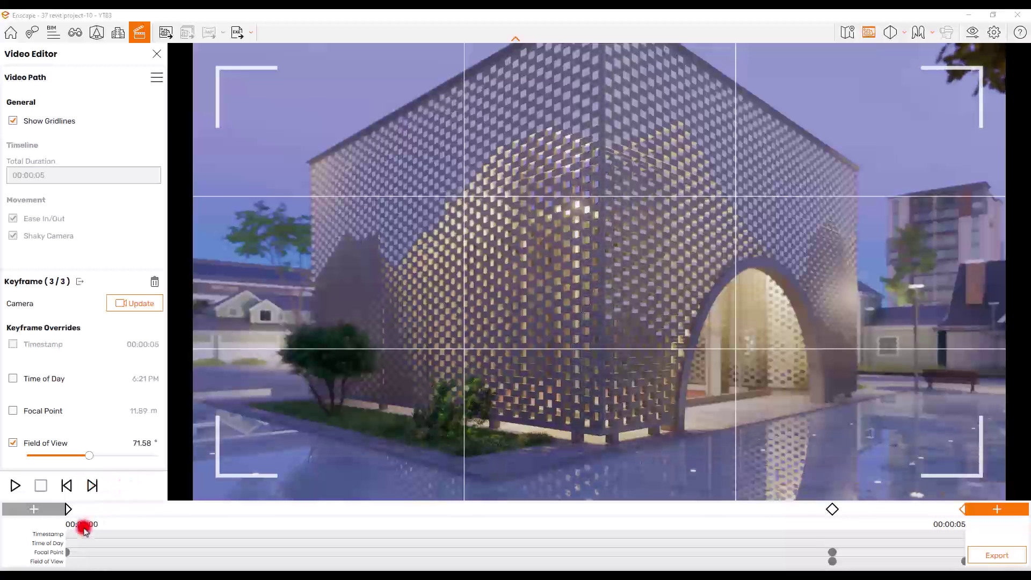
left_click(15, 486)
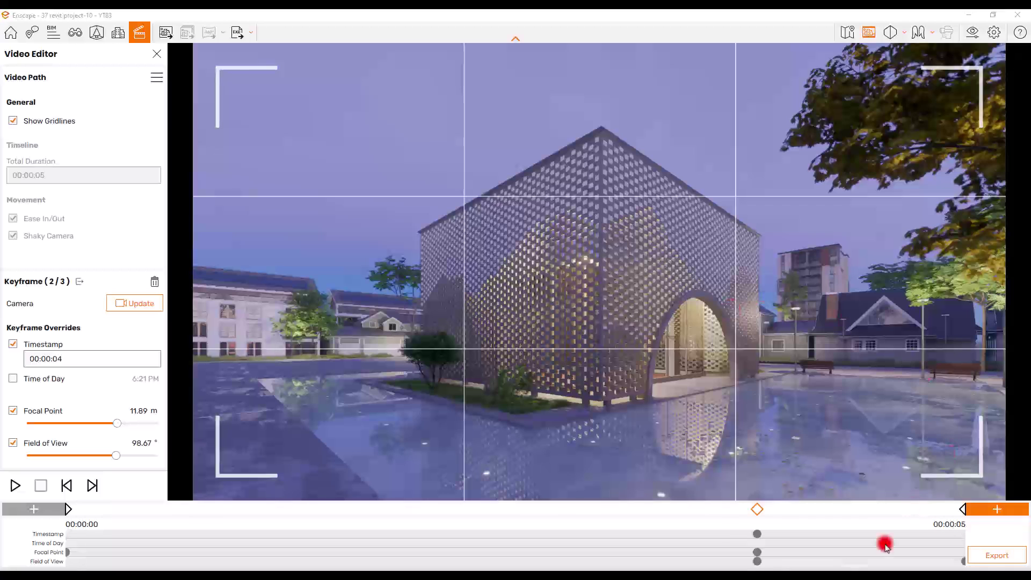
- Set the timestamp override of the middle keyframe to 00:00:03
left_click(861, 513)
left_click(691, 511)
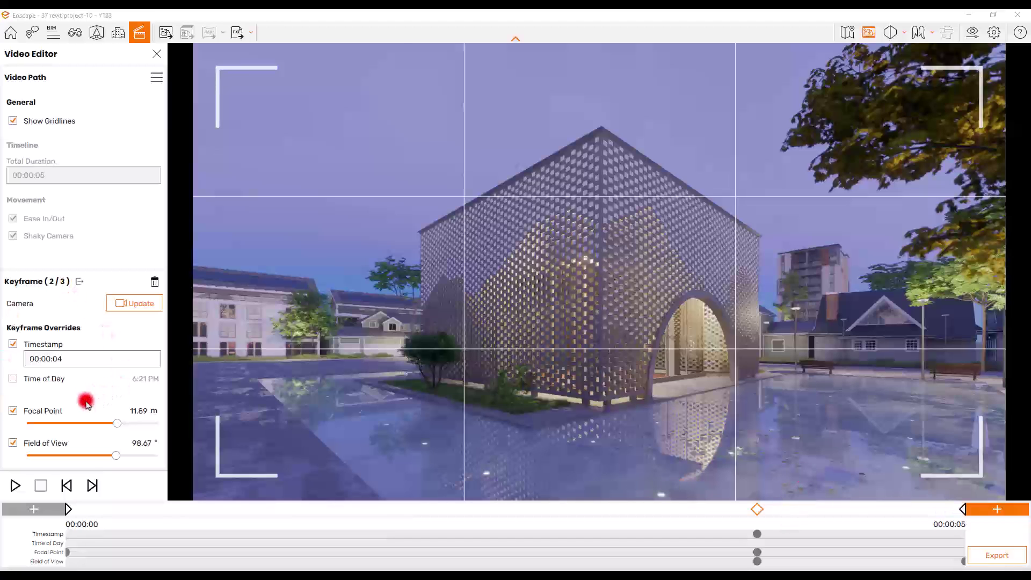
left_click(67, 364)
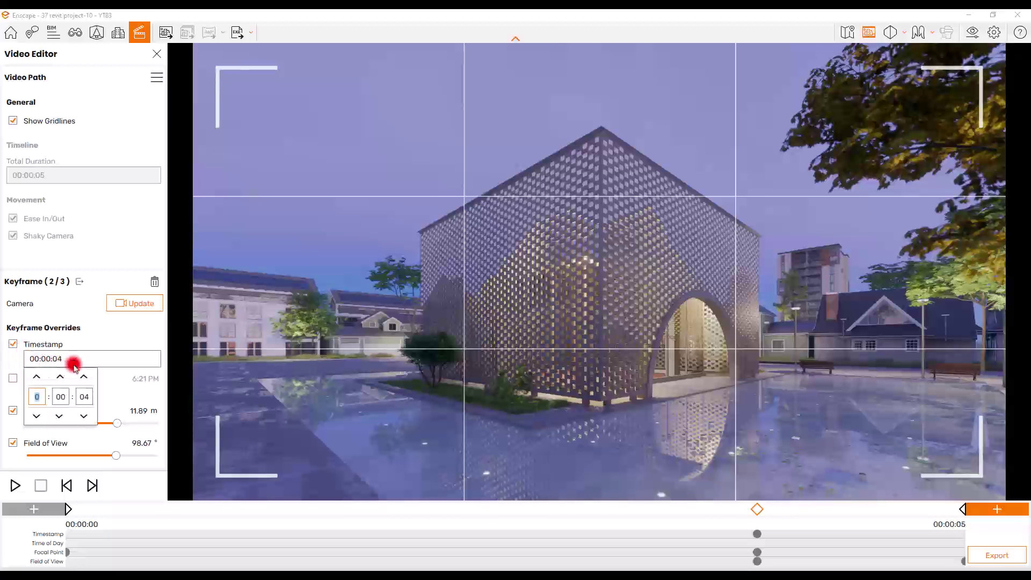
left_click(83, 416)
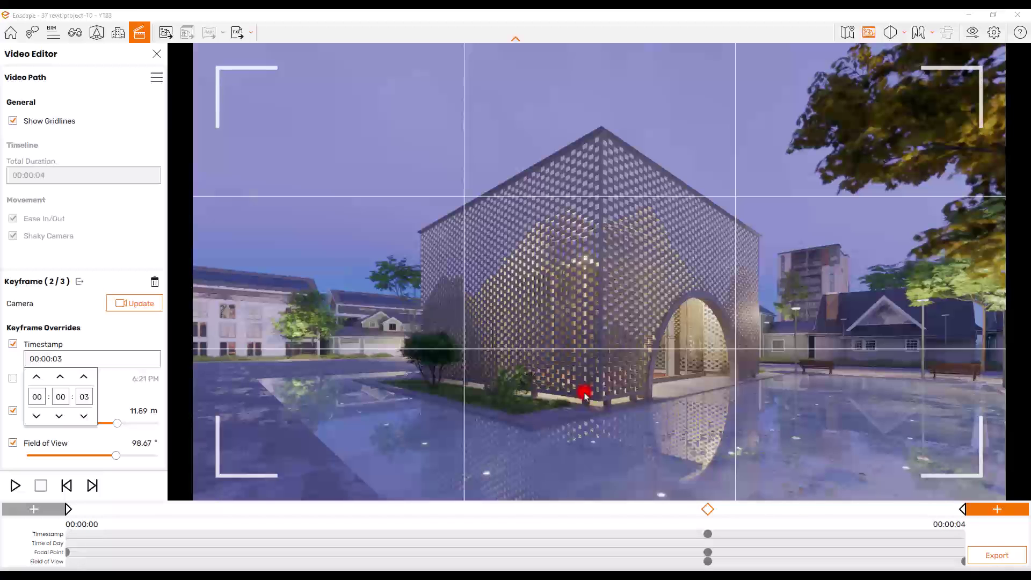
left_click(83, 416)
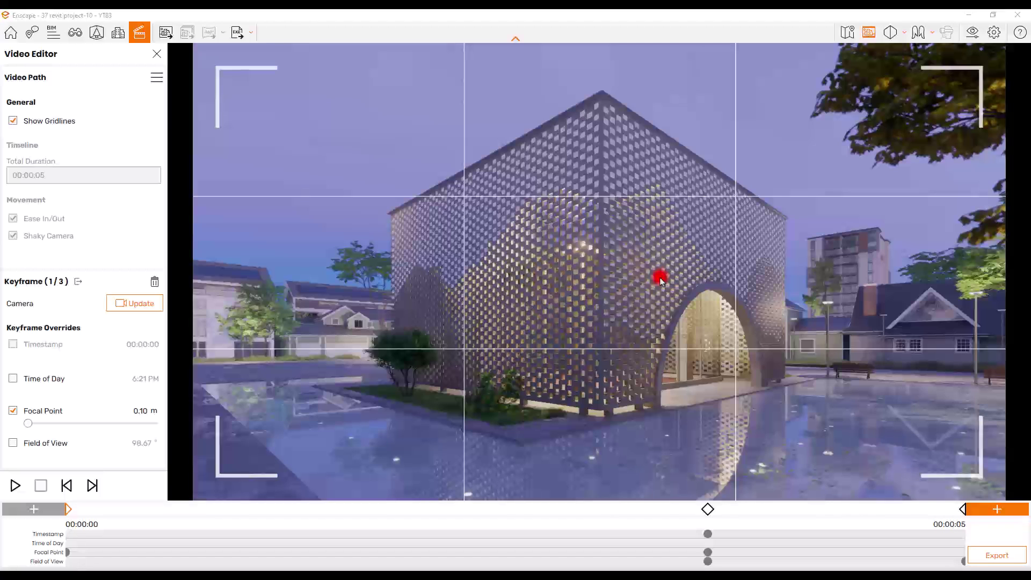
- Review the video export settings and the MP4 save location, and cancel the export without saving
left_click(995, 555)
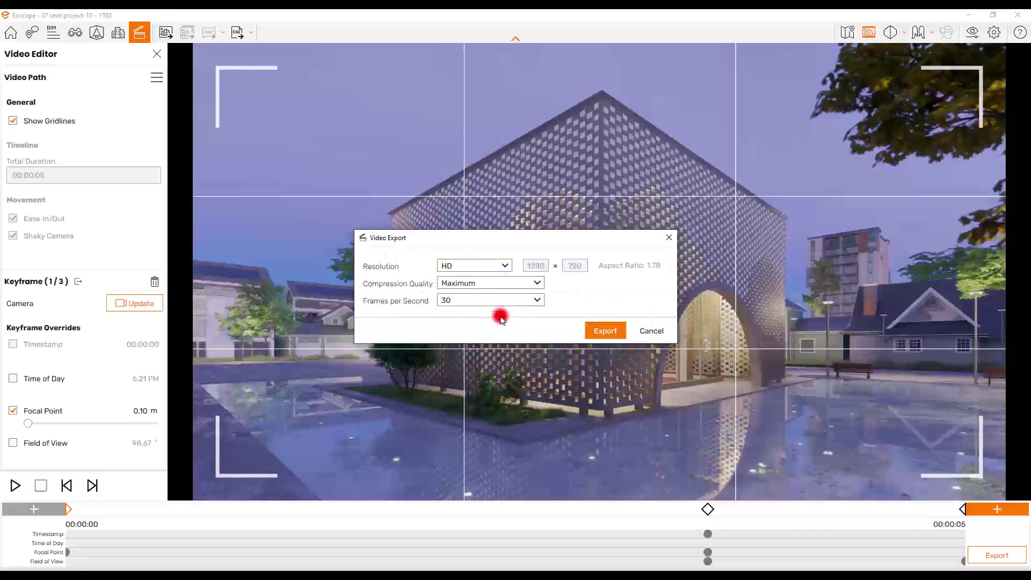
left_click(600, 330)
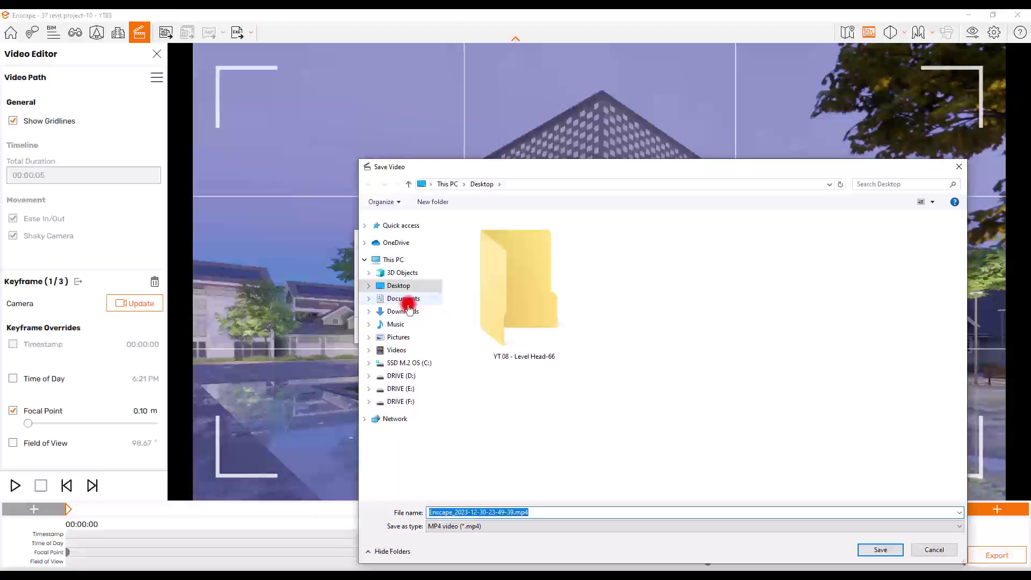
left_click(515, 276)
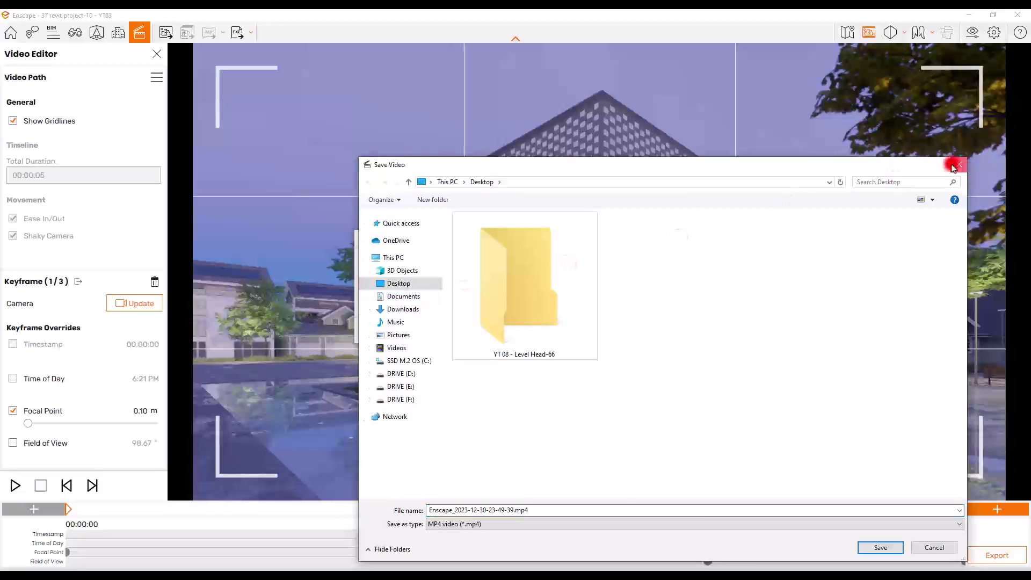
left_click(958, 167)
left_click(646, 330)
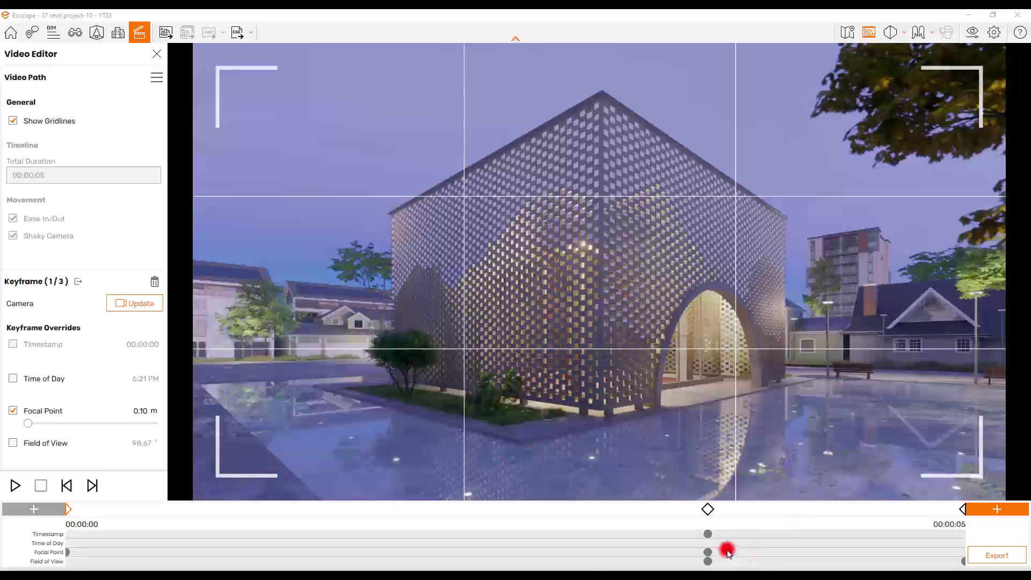
- Start a new video path and confirm the deletion of the current one
left_click(154, 79)
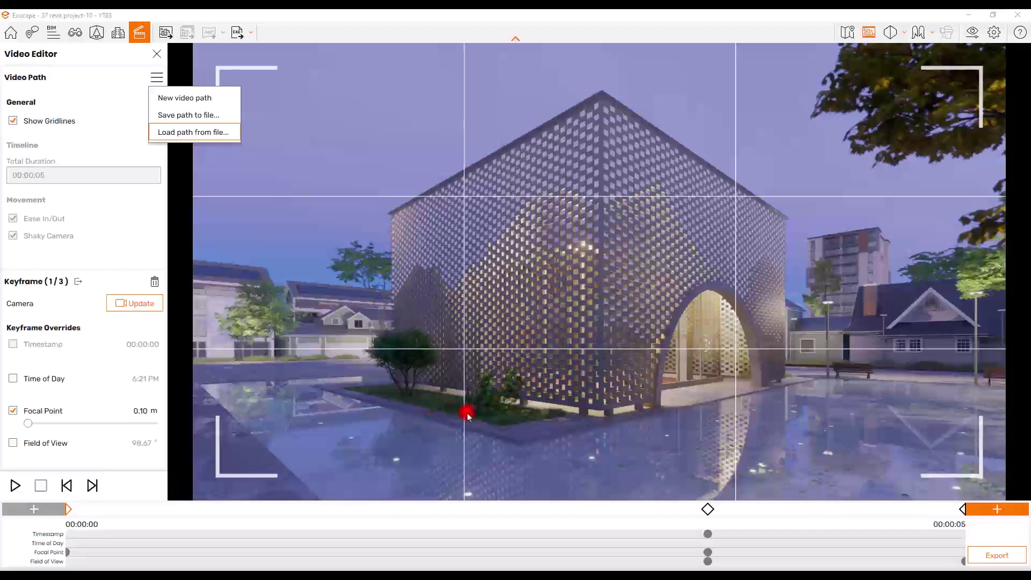
left_click(396, 423)
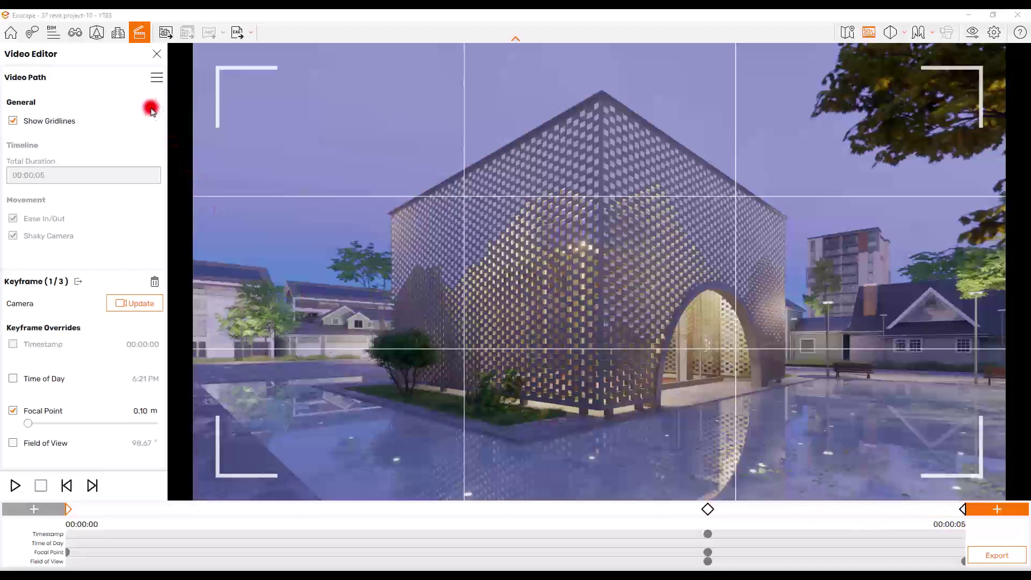
left_click(155, 77)
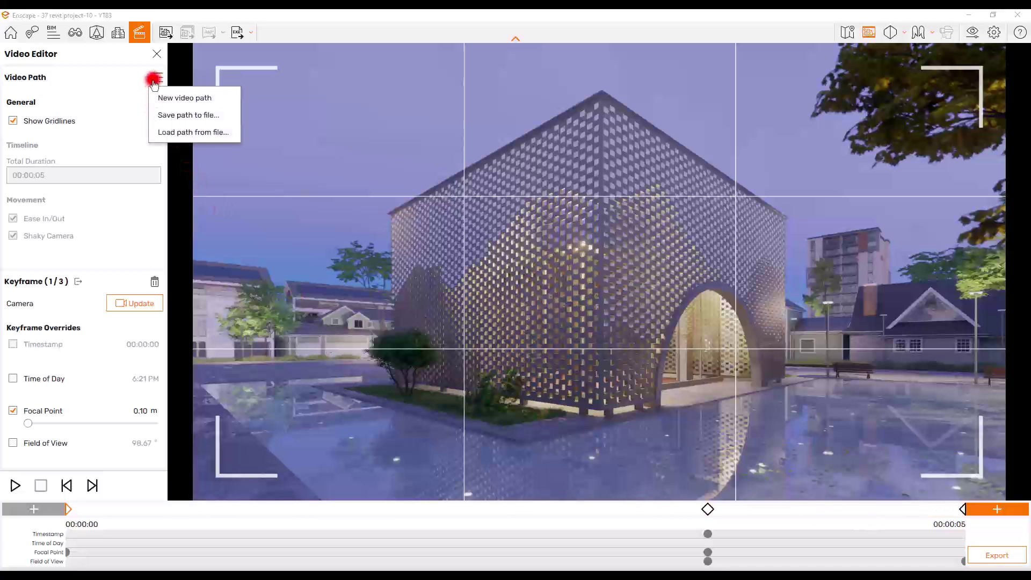
left_click(183, 103)
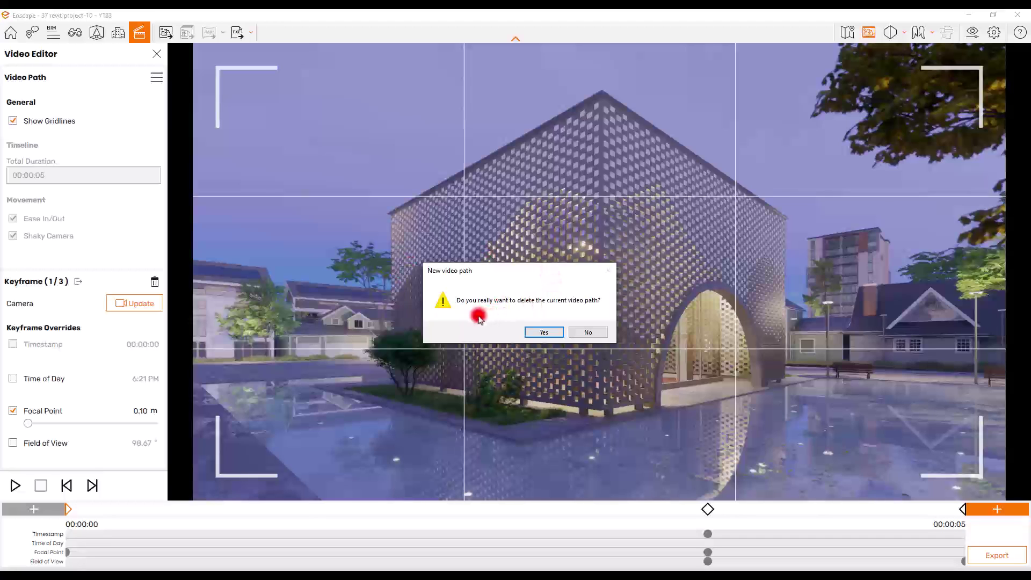
left_click(535, 330)
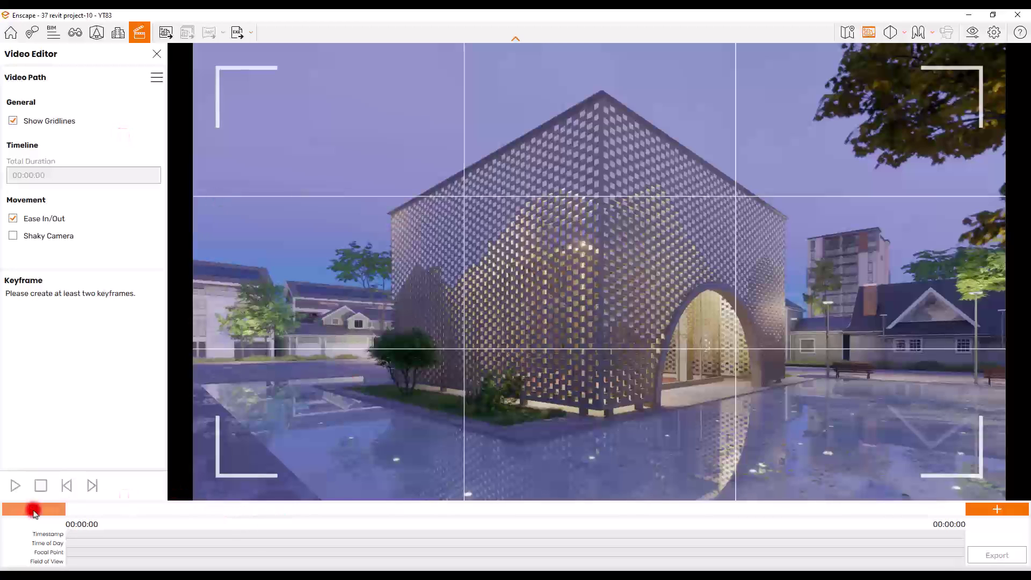
- Create the first two keyframes from the building's corner view and set the video path's total duration to 00:00:07
left_click(16, 507)
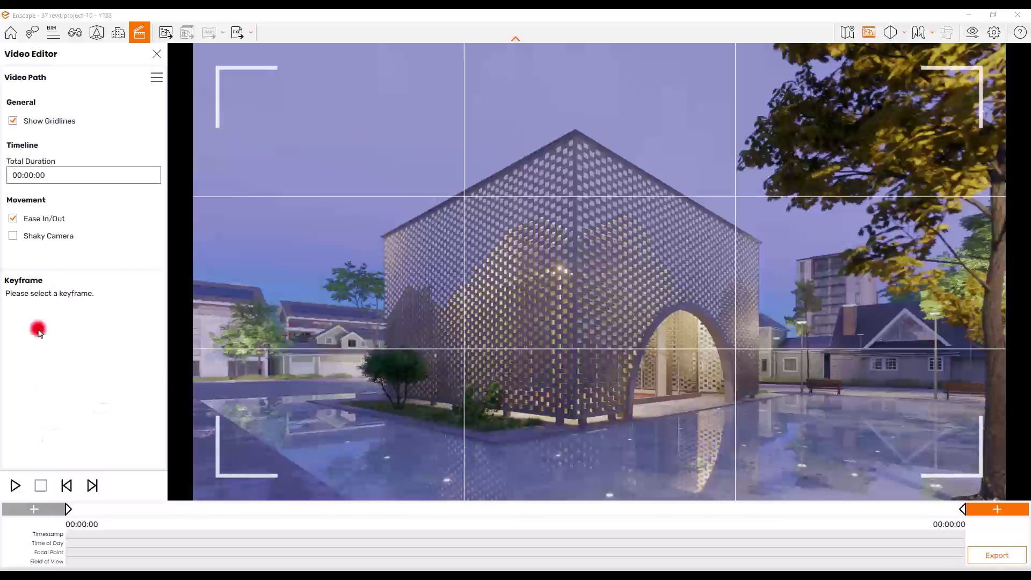
left_click(74, 175)
left_click(66, 193)
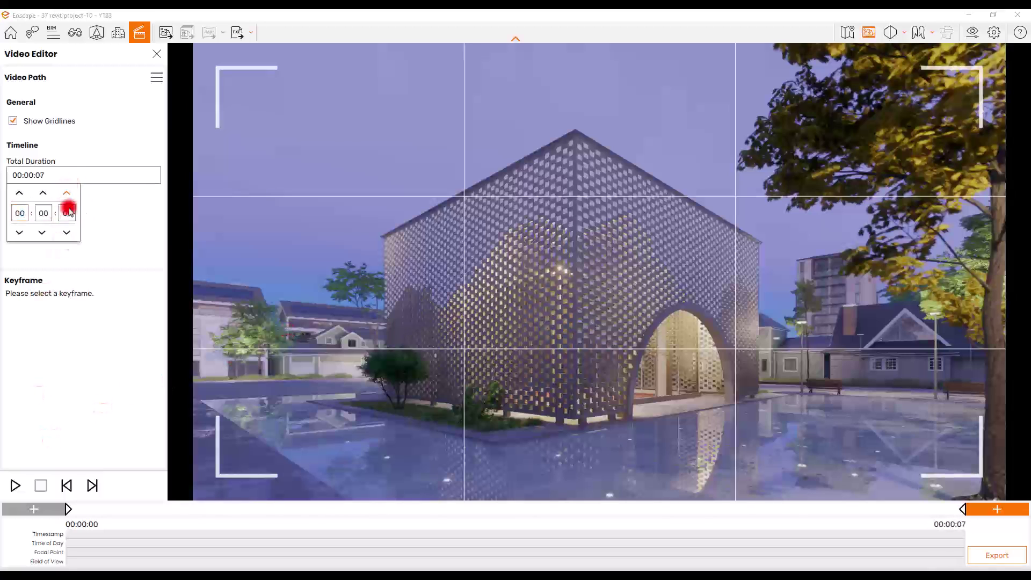
left_click(296, 286)
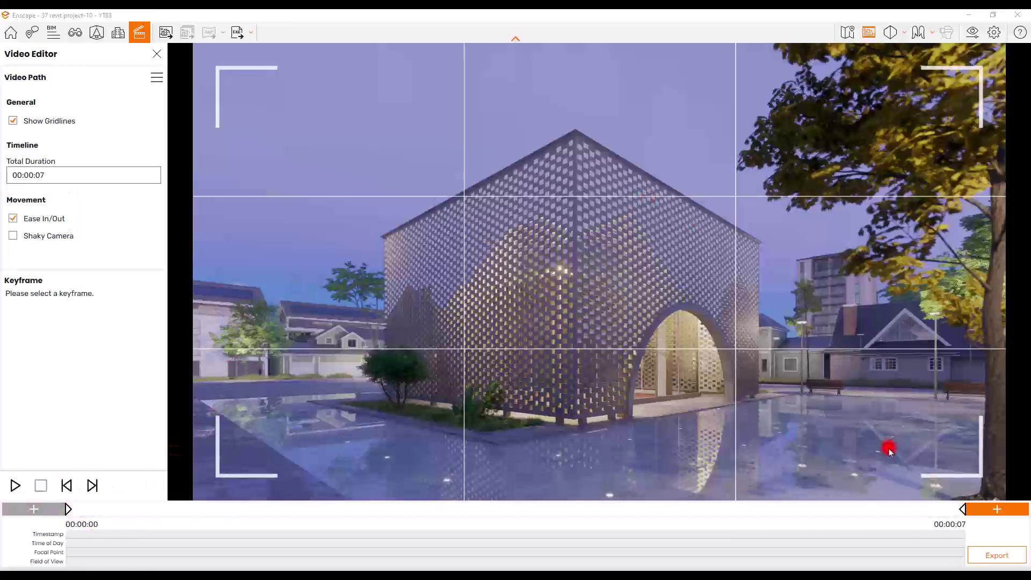
- Update the last keyframe's camera to a closer view of the facade with the arched entrance and the grass bed beside it
left_click(963, 514)
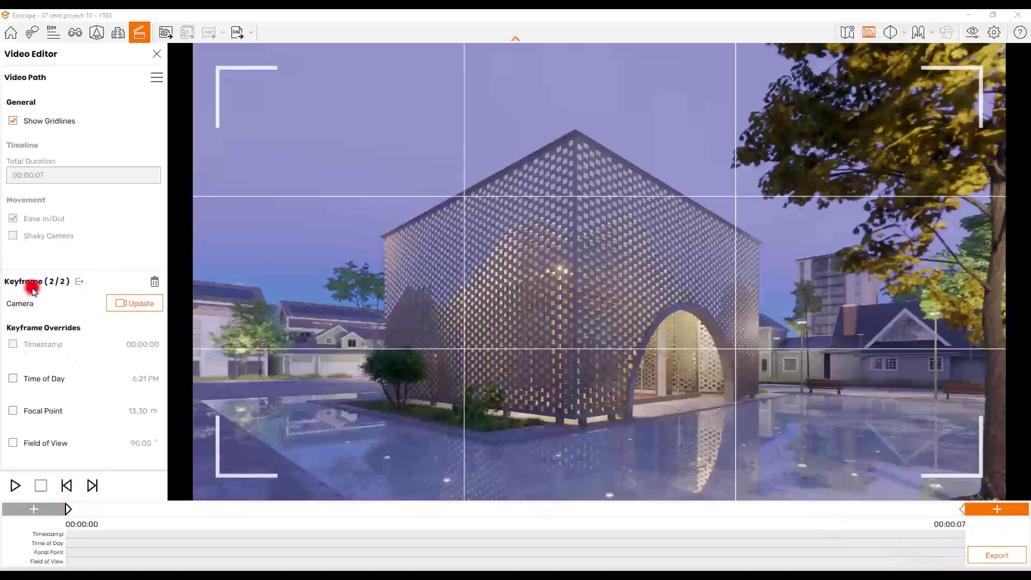
key("a")
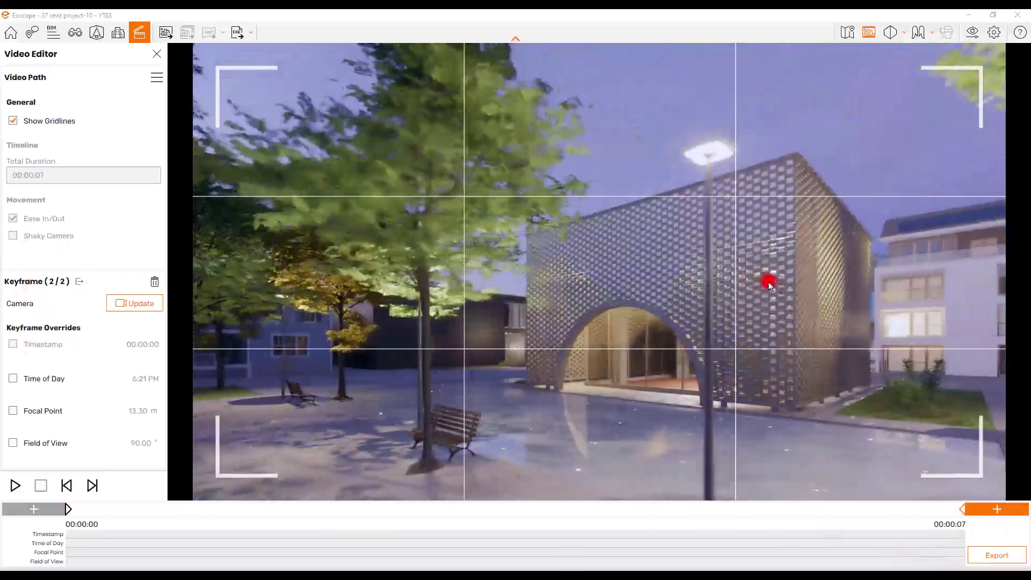
right_click_drag(769, 283, 386, 416)
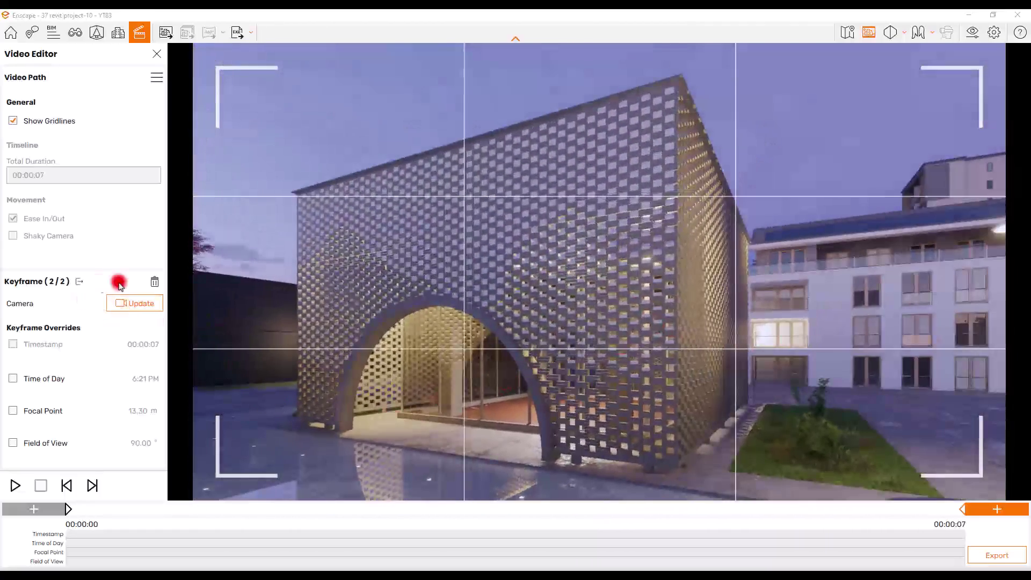
left_click(127, 302)
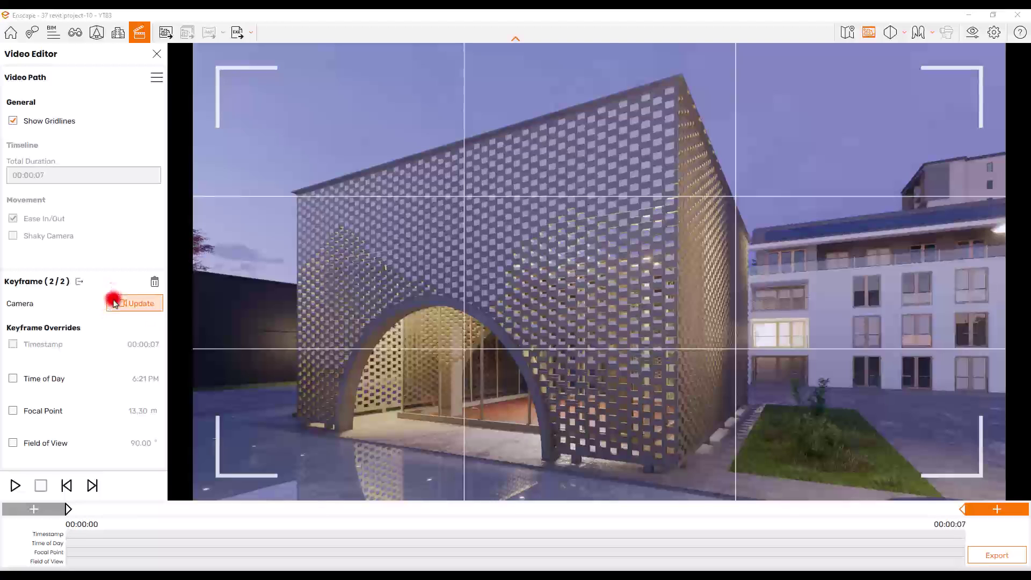
left_click_drag(114, 303, 125, 309)
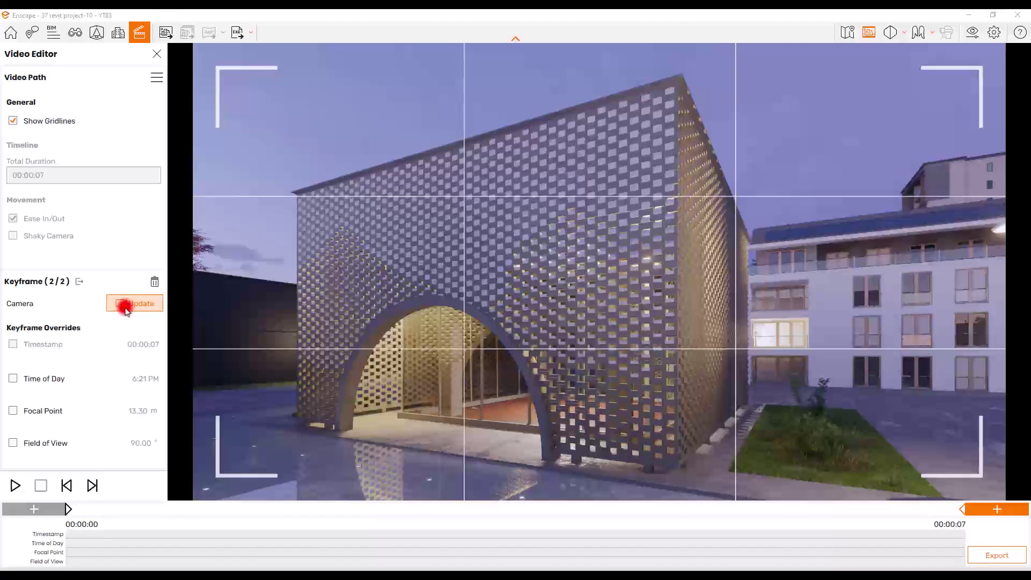
- Preview the video path from the start, and review the video export settings without exporting
left_click(25, 508)
left_click(20, 484)
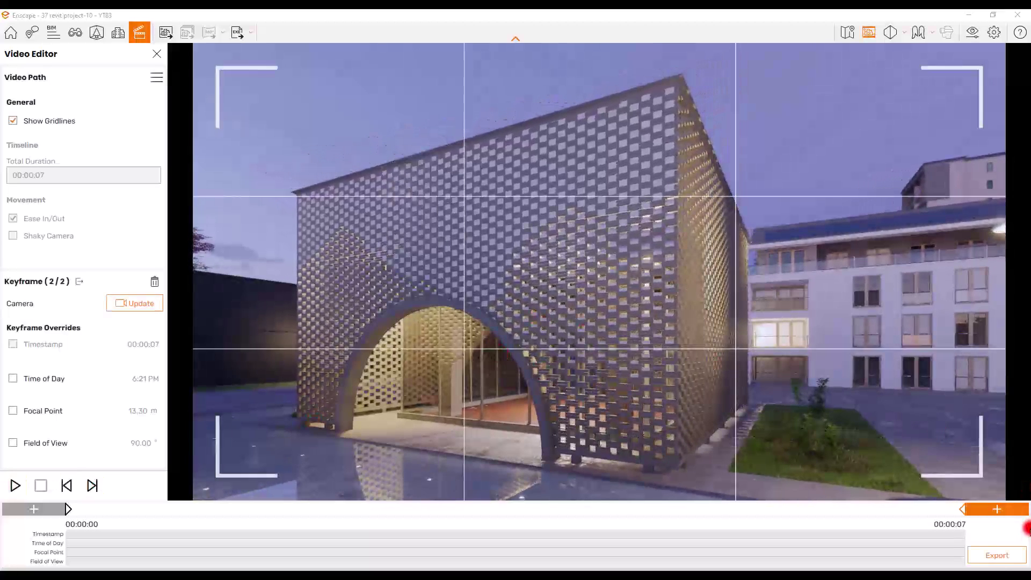
left_click(999, 556)
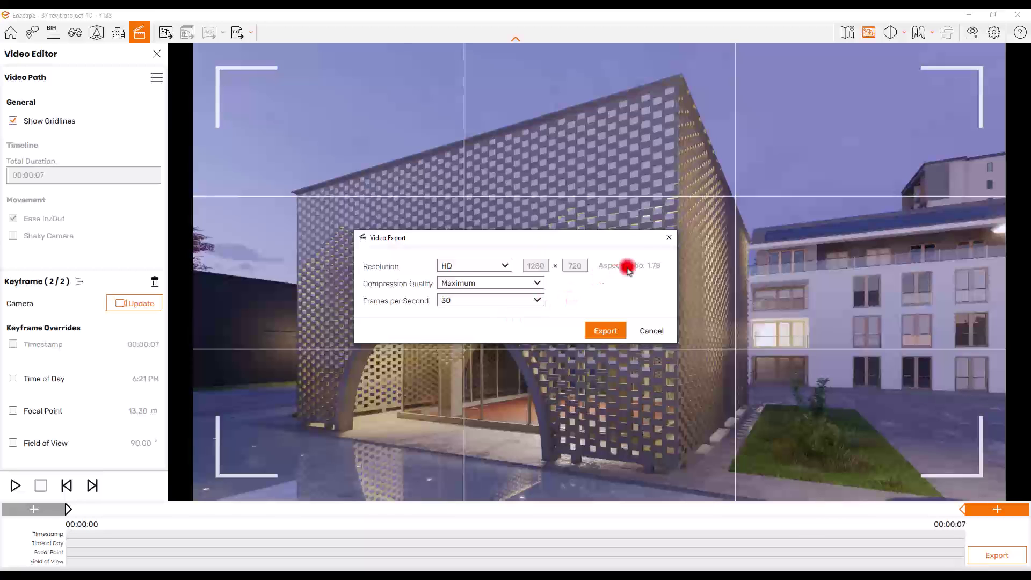
left_click(668, 237)
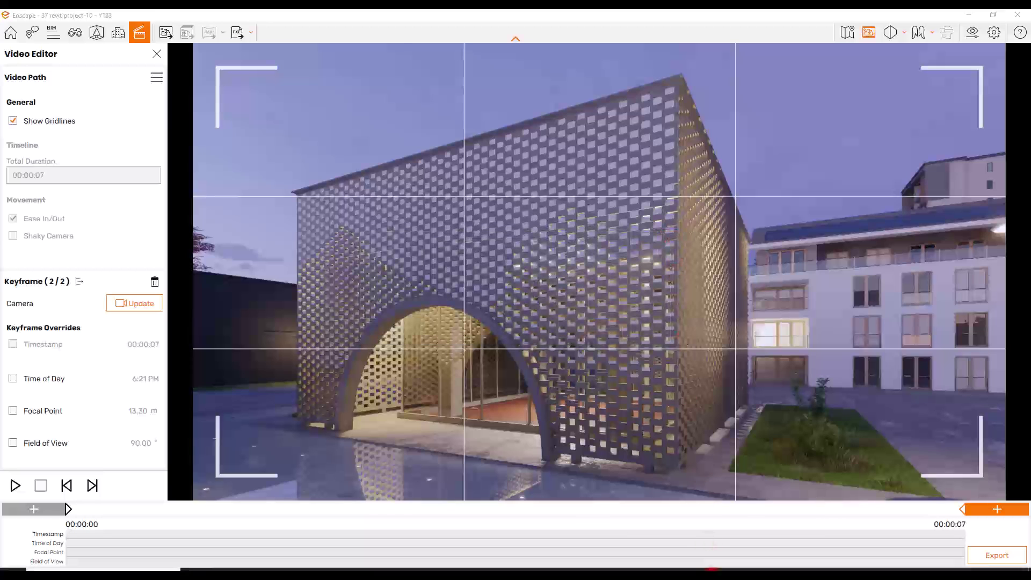